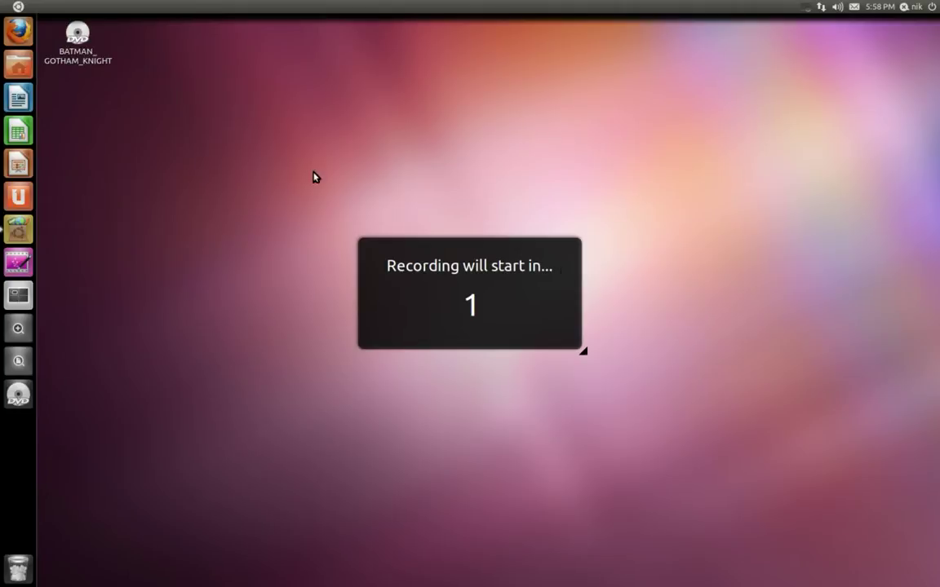
Try opening the BATMAN_GOTHAM_KNIGHT DVD in Movie Player and dismiss the 'Could not read DVD' error
right_click(69, 37)
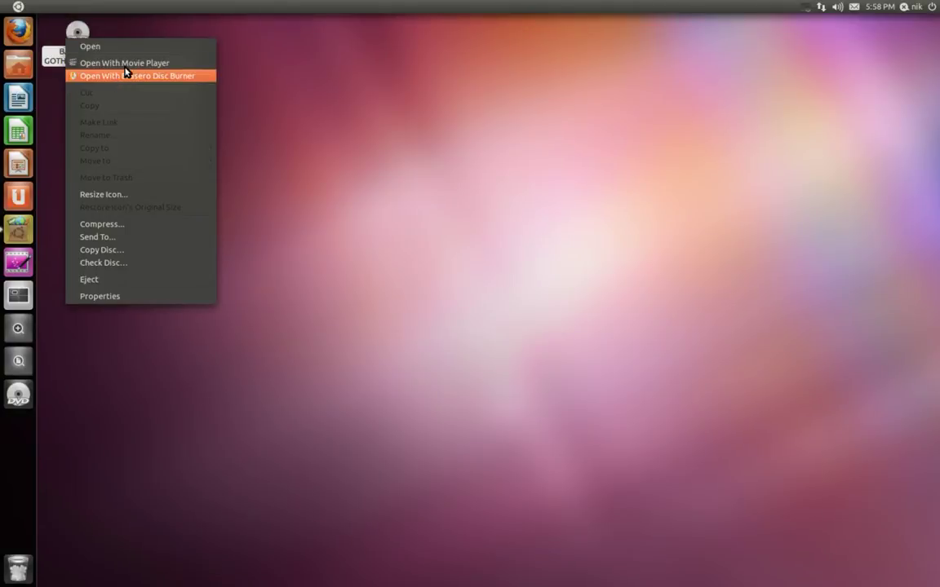
left_click(118, 63)
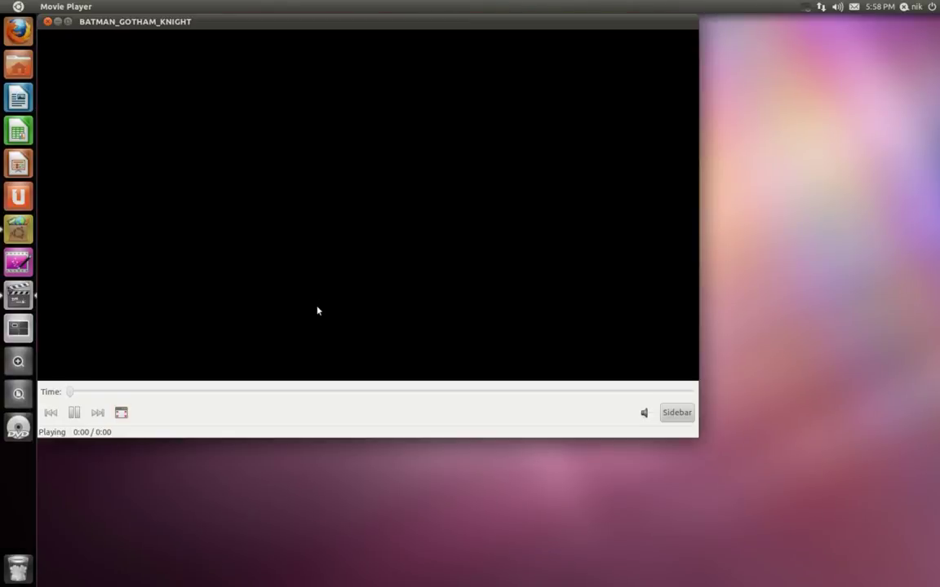
left_click(470, 277)
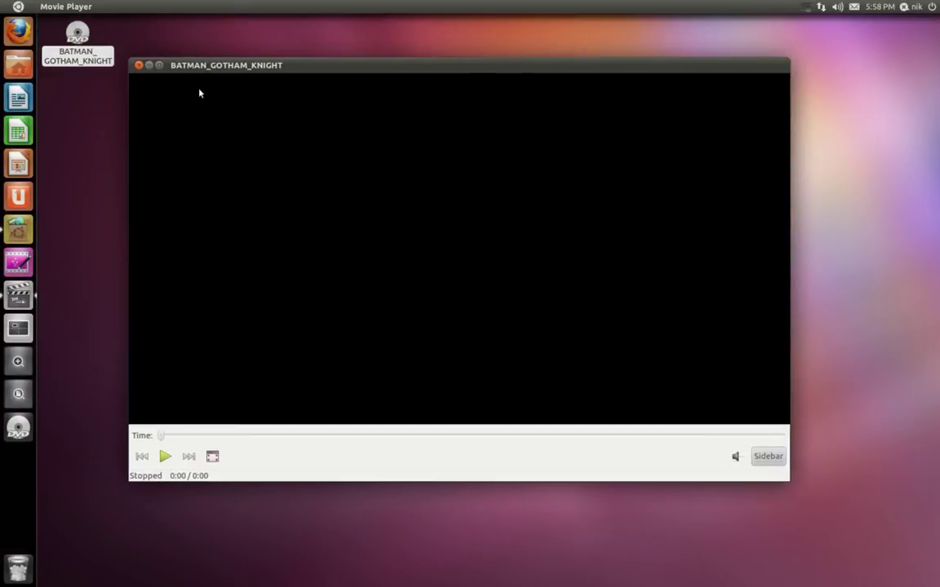
Close Movie Player and install Libdvdcss from Ubuntu Software Center, authorising with the account password
left_click(138, 65)
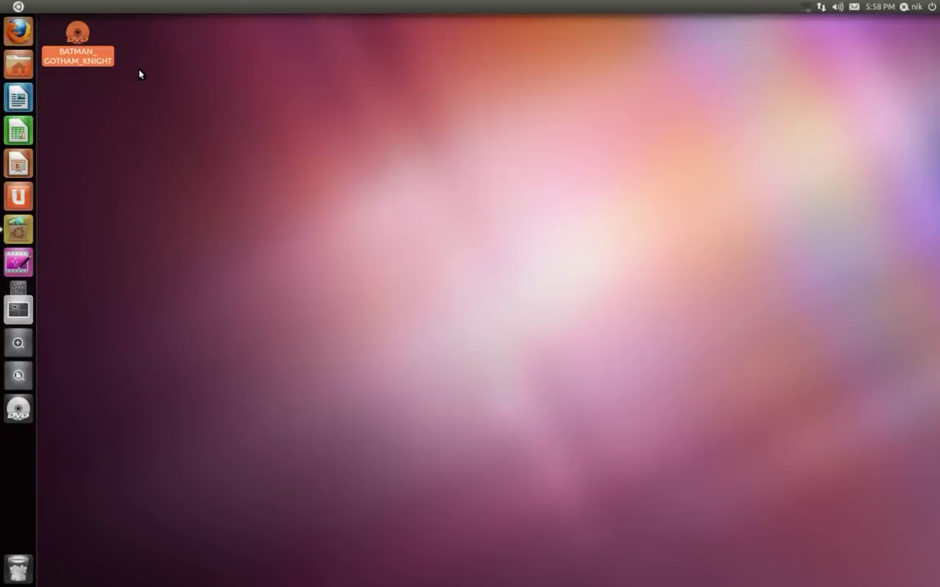
left_click(20, 235)
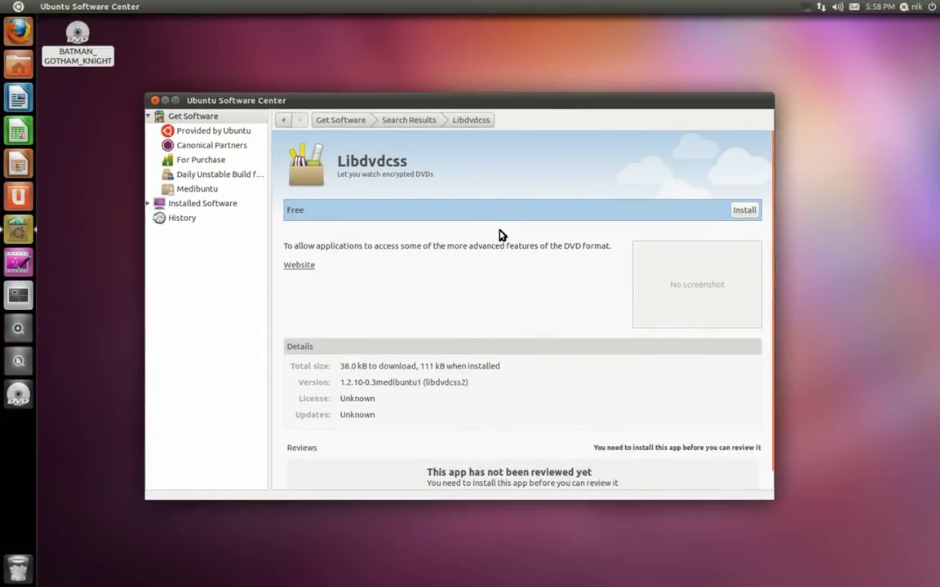
left_click(747, 212)
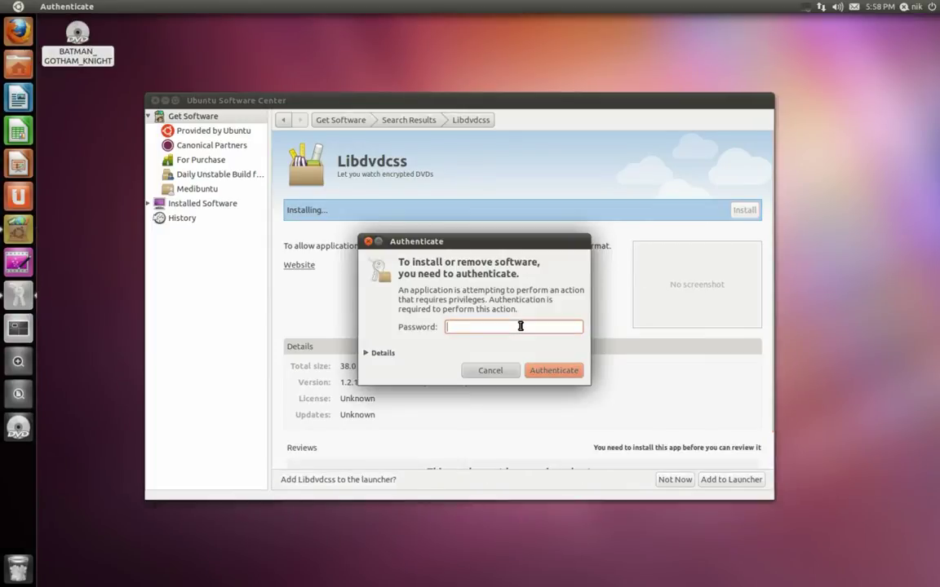
type("••••")
key("Return")
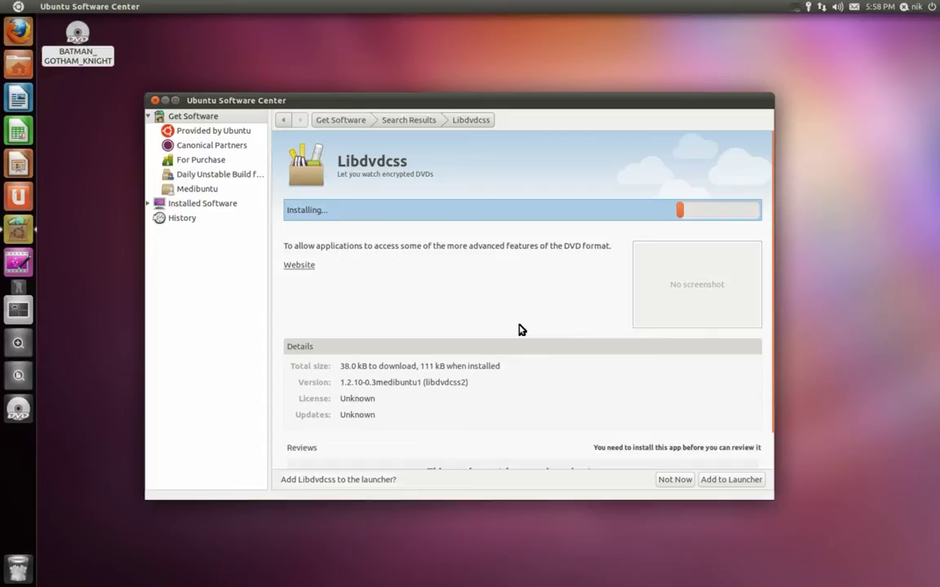
Search Software Center for 'vlc' and start installing VLC media player
left_click(359, 123)
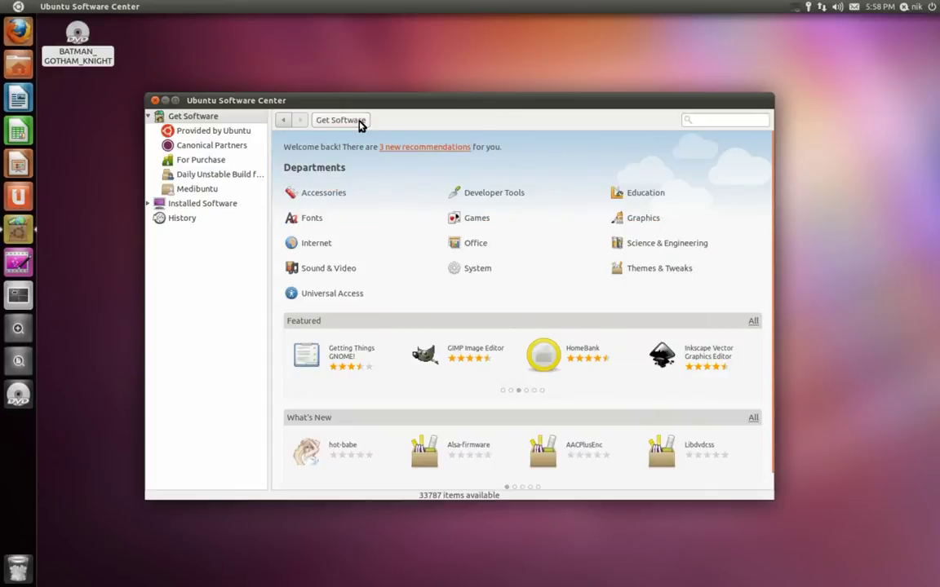
left_click(705, 121)
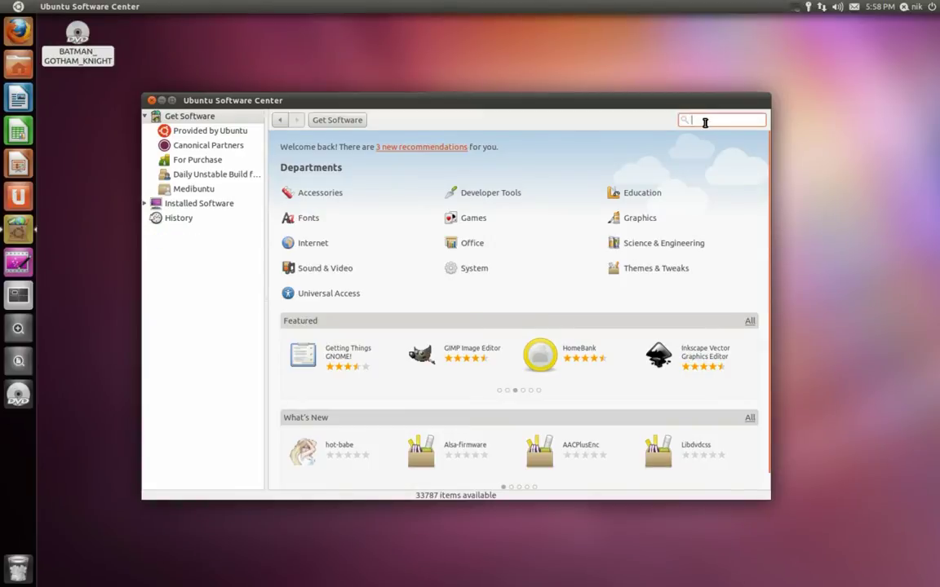
type("vlc")
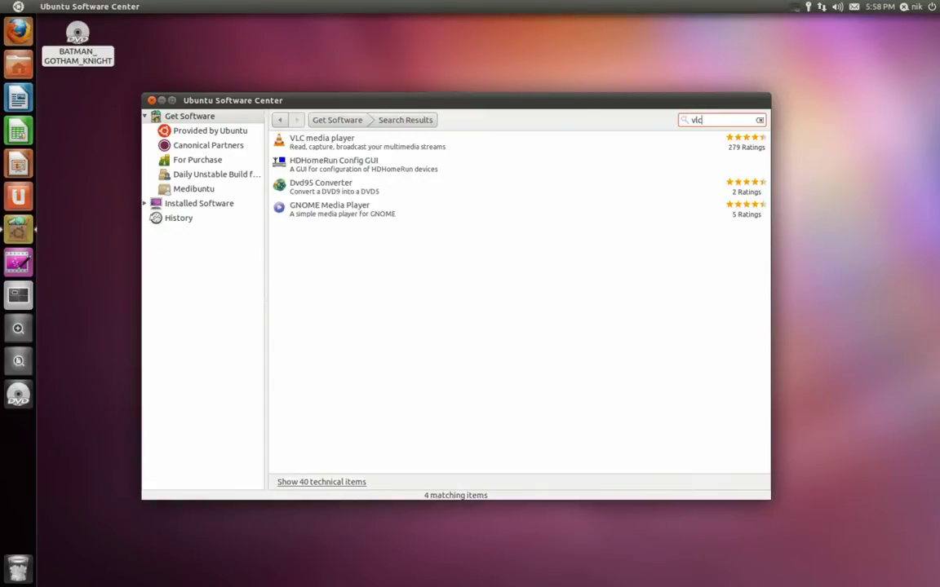
left_click(490, 138)
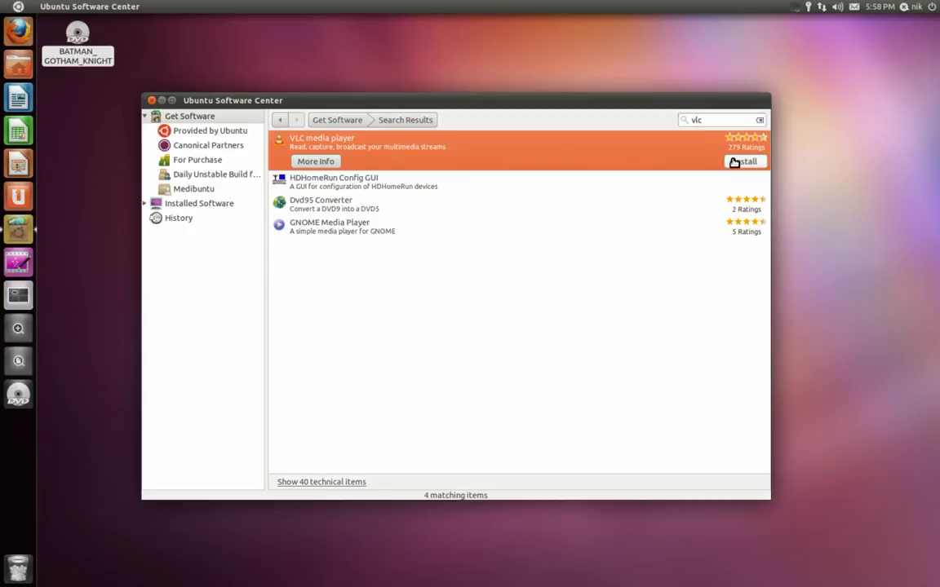
key("Return")
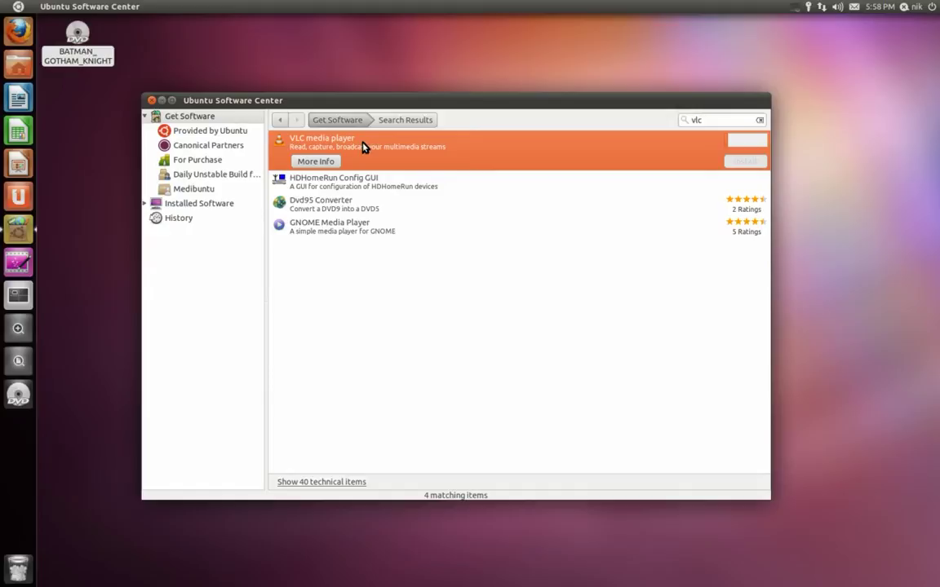
Check VLC's download under In Progress, then return to the Get Software home page
left_click(396, 122)
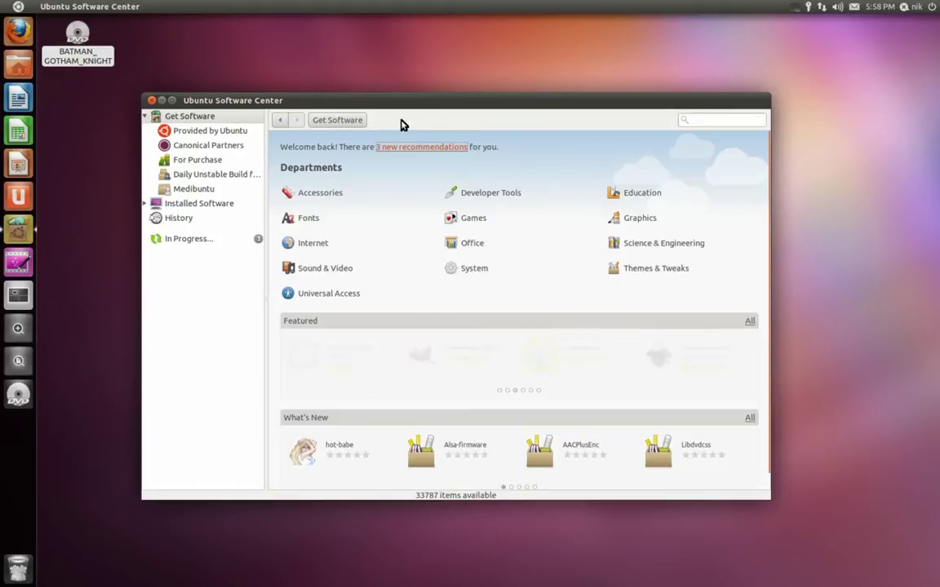
left_click(235, 239)
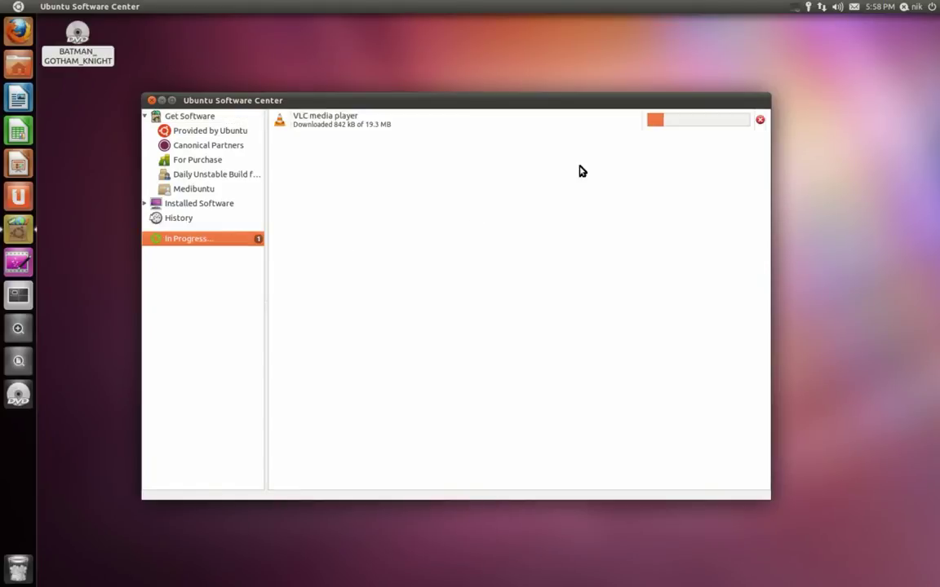
left_click_drag(613, 107, 602, 106)
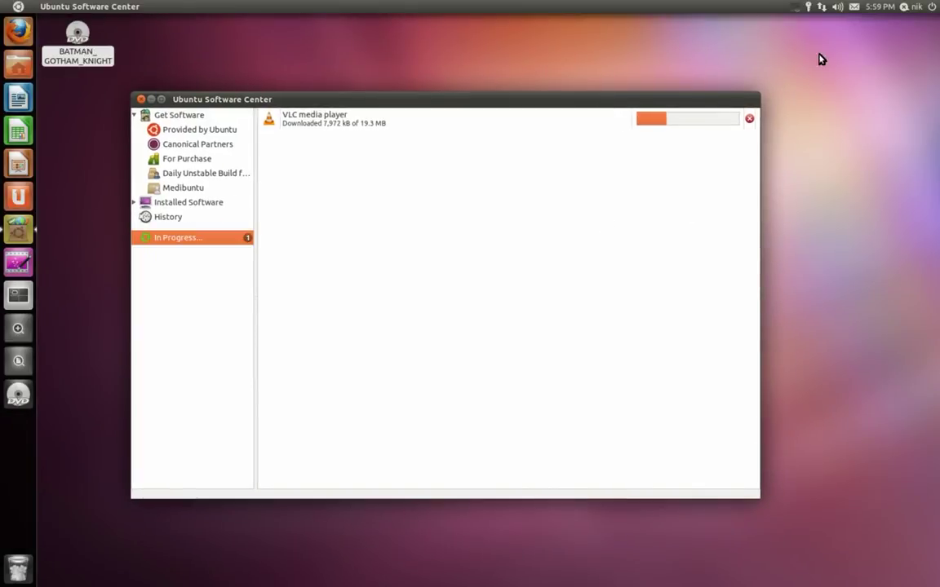
left_click(795, 7)
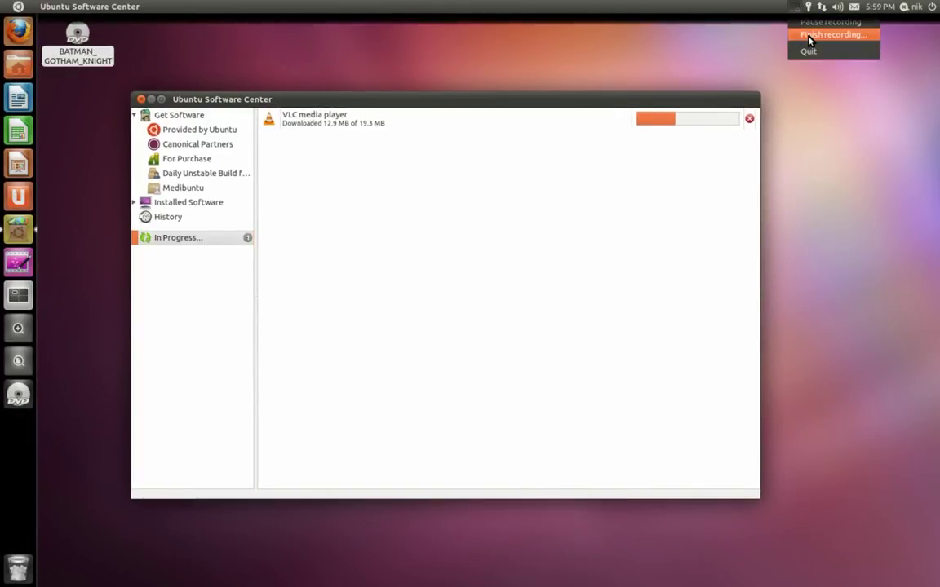
left_click(828, 35)
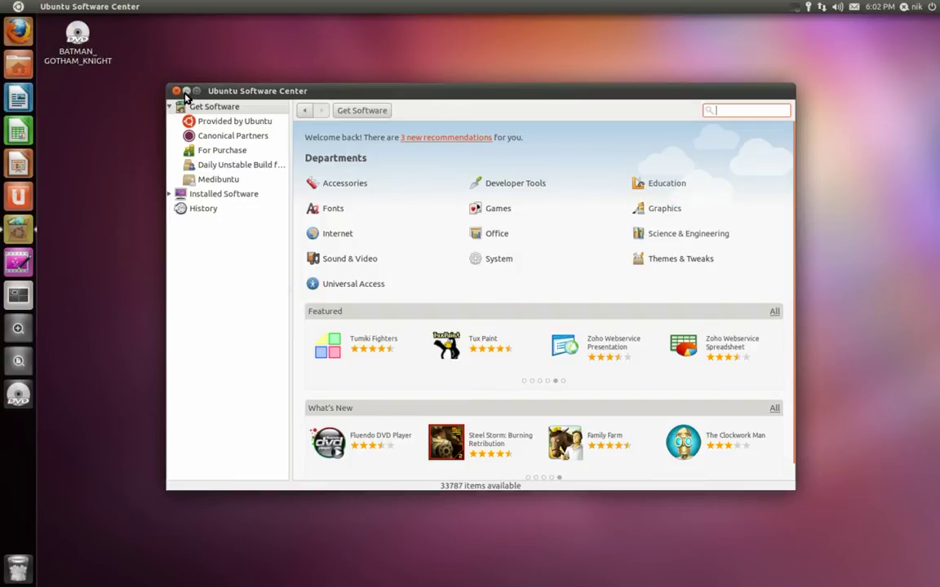
Close Software Center and play the BATMAN_GOTHAM_KNIGHT DVD in Movie Player, centring its window
left_click(184, 92)
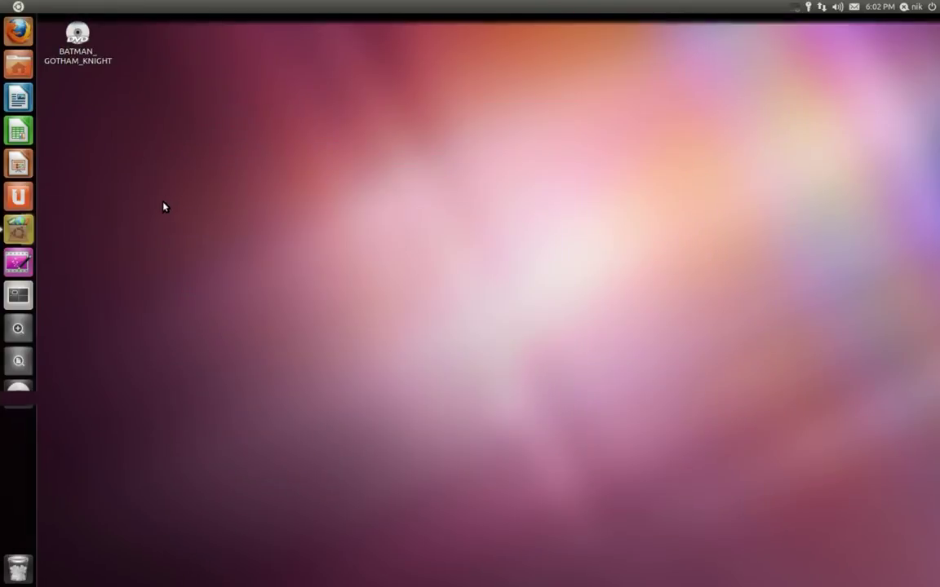
right_click(83, 38)
mouse_move(195, 59)
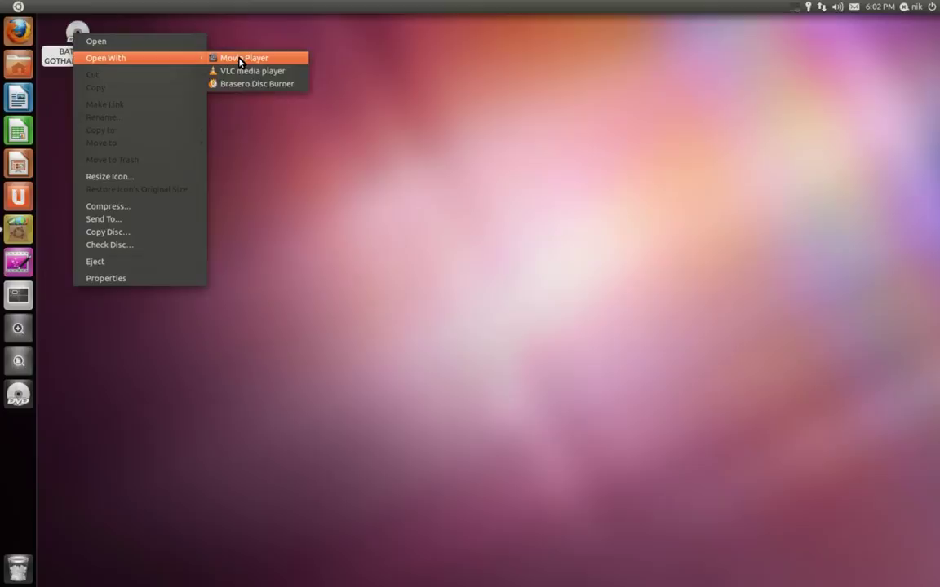
left_click(239, 59)
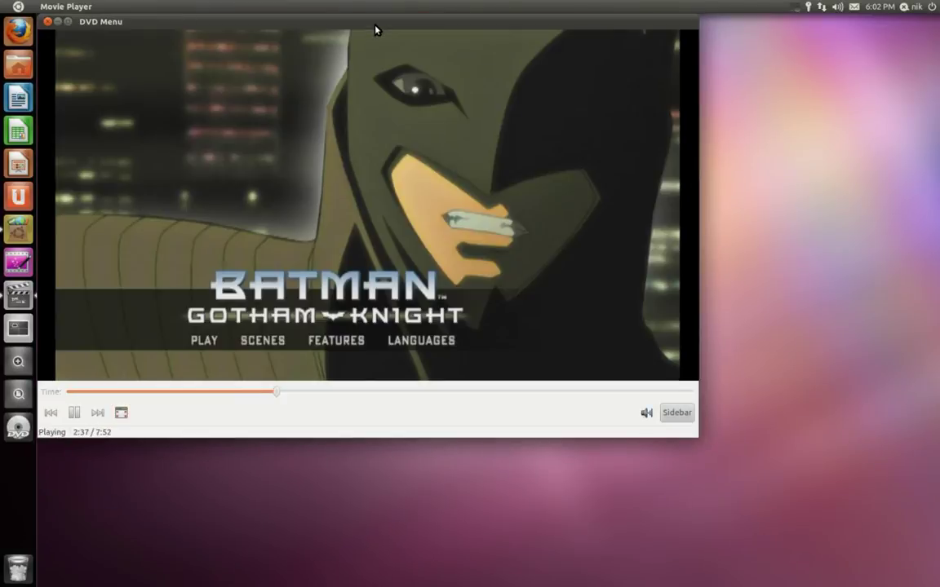
left_click_drag(375, 25, 529, 91)
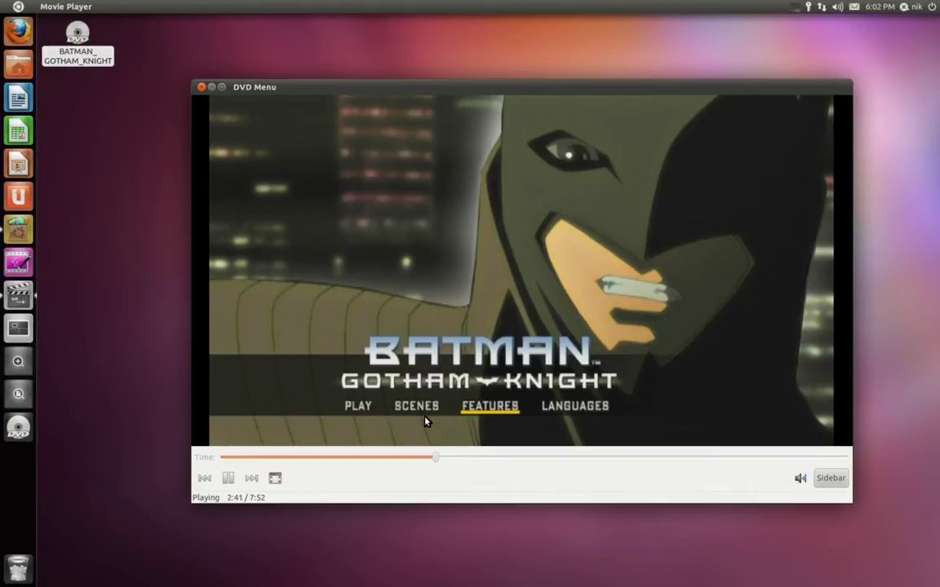
Close Movie Player, play the DVD in VLC up to its SCENES menu, then close VLC and reopen Software Center
left_click(201, 88)
right_click(77, 34)
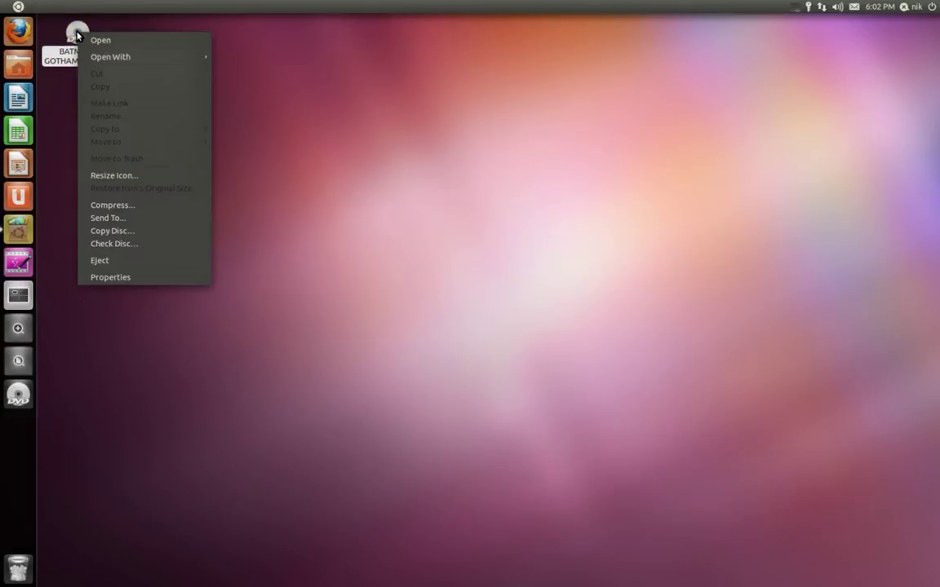
mouse_move(188, 57)
left_click(236, 68)
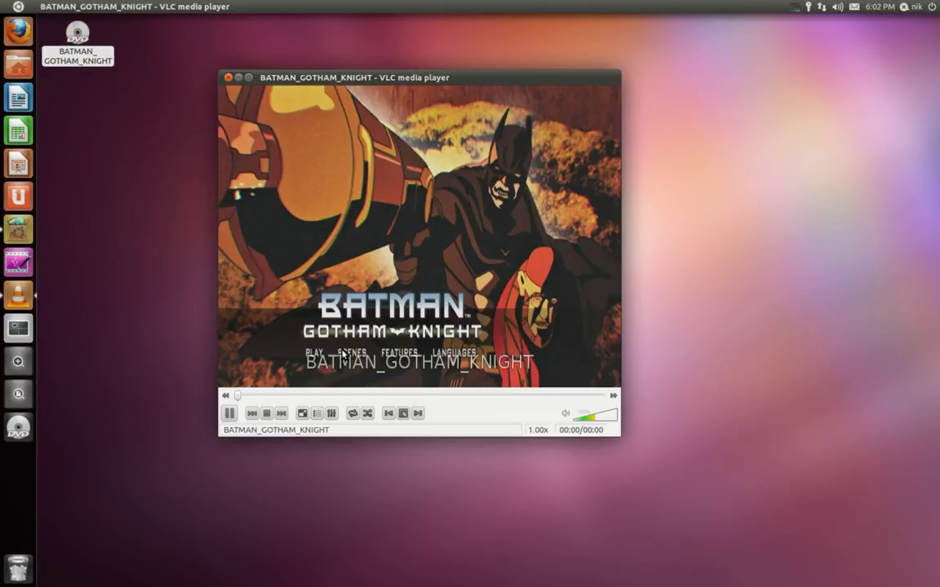
left_click(344, 354)
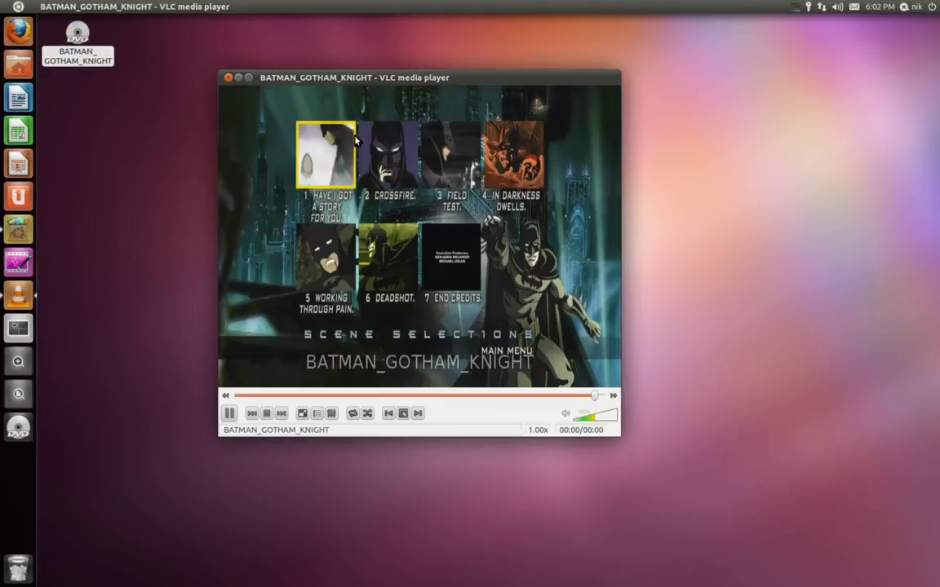
left_click(229, 77)
left_click(22, 232)
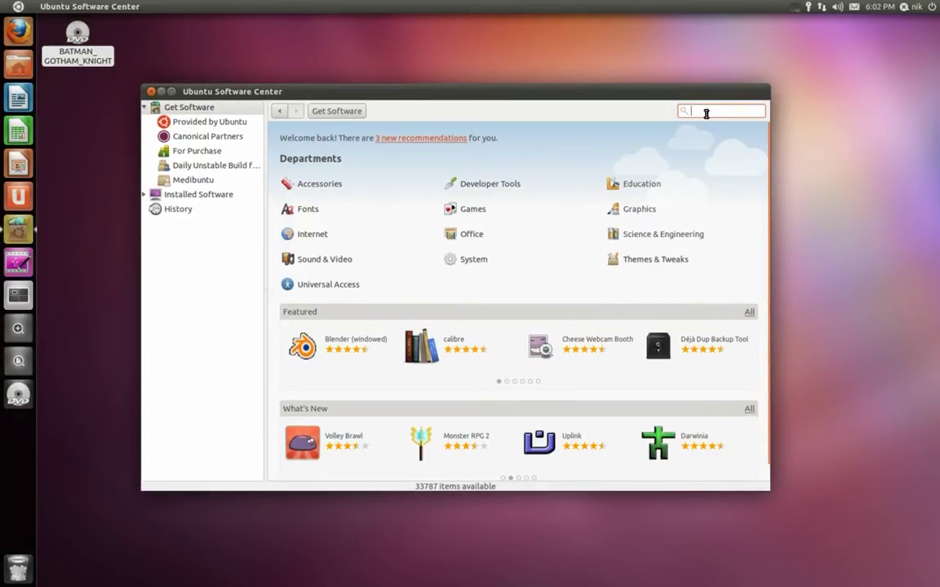
Search for 'k9' and install k9copy, the DVD9-to-DVD5 backup tool
type("k")
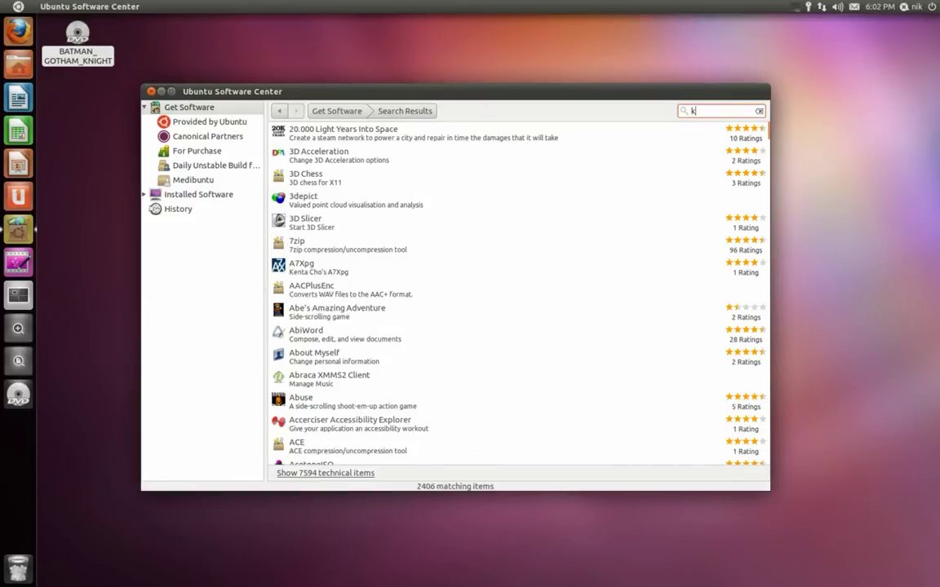
type("9")
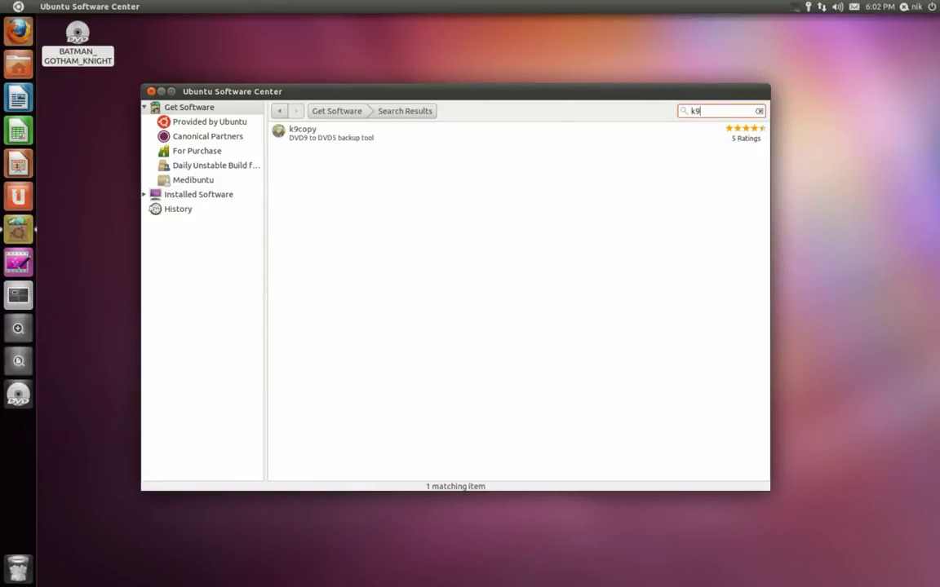
left_click(463, 148)
left_click(743, 153)
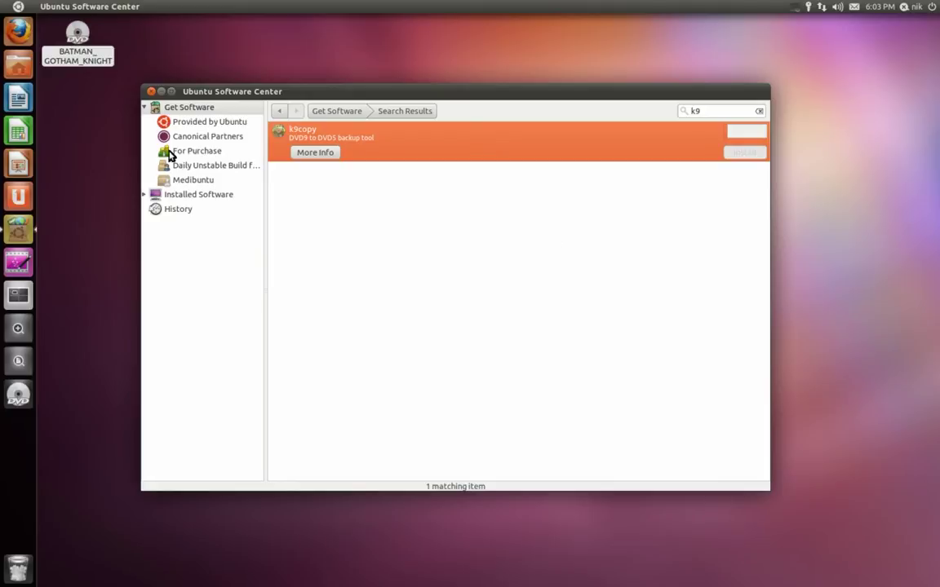
left_click(151, 92)
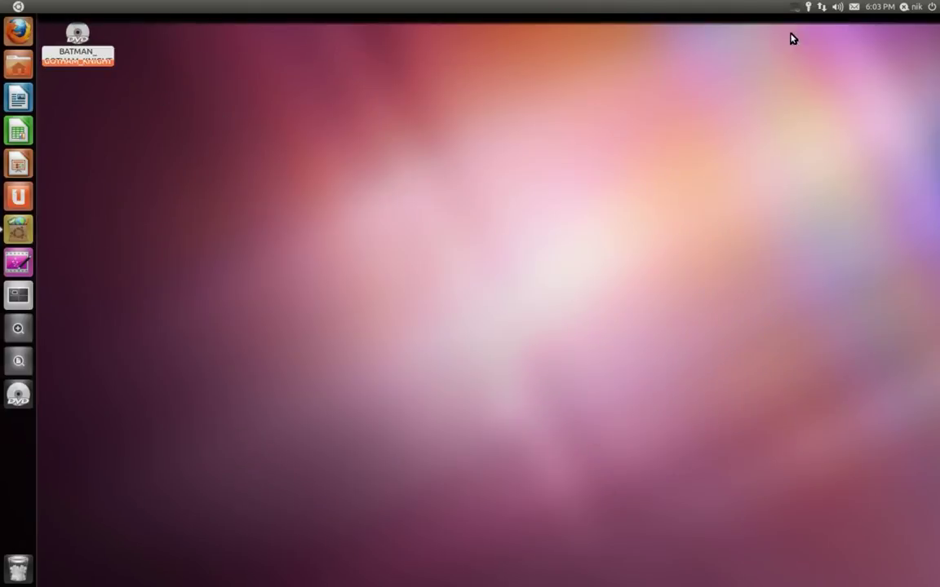
left_click(798, 7)
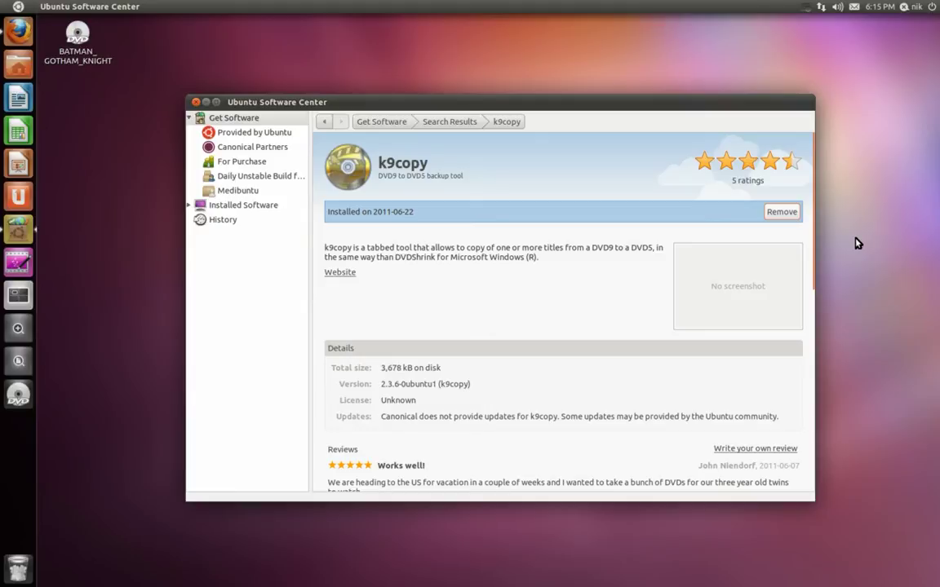
Close Software Center and launch the k9copy assistant from Dash by searching 'k9'
left_click(196, 102)
left_click(6, 6)
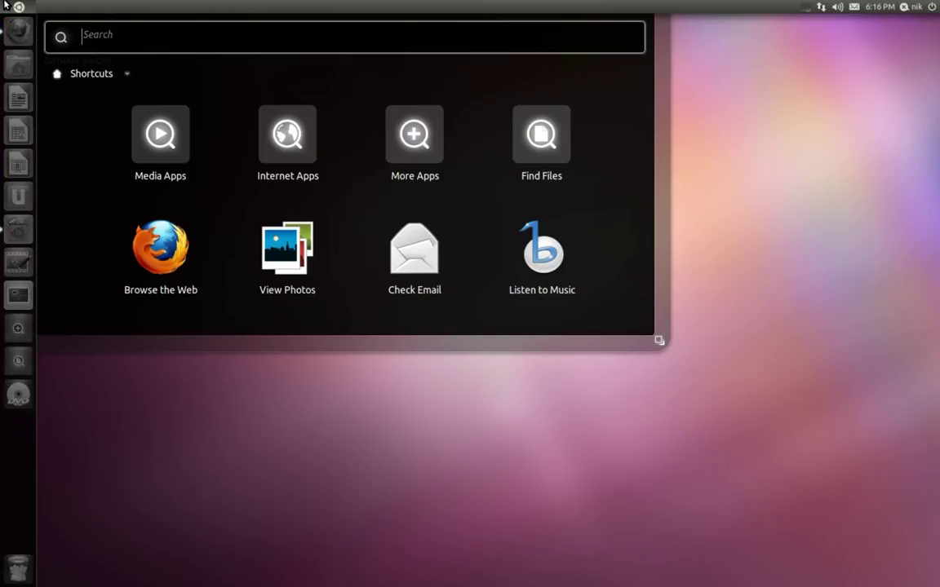
type("k9")
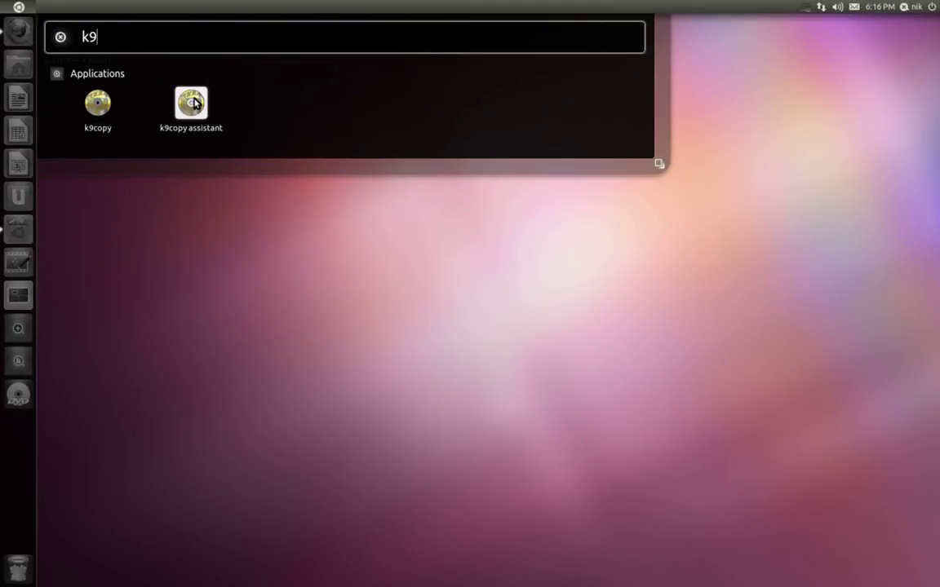
left_click(193, 103)
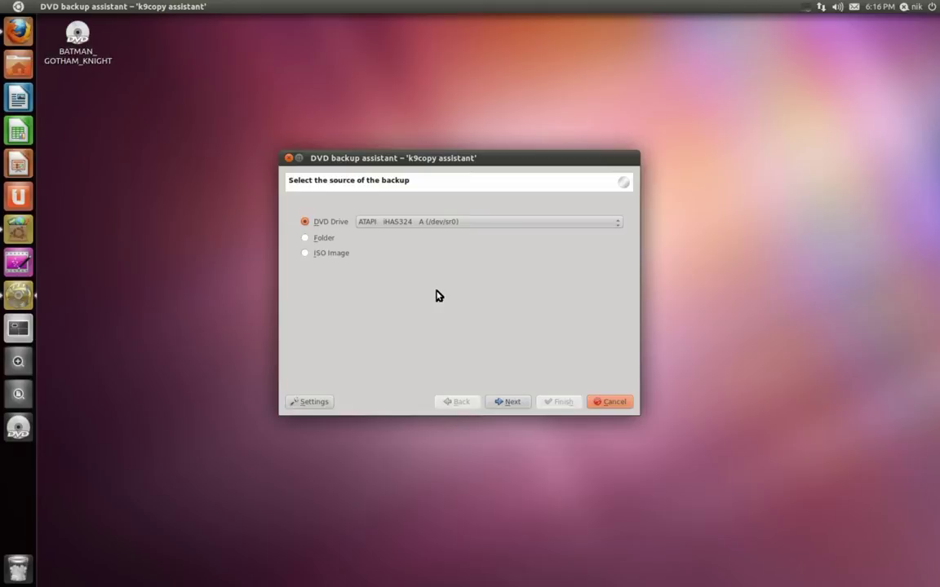
Keep DVD Drive as the source and back up to ISO image /home/nik/BATMAN_GOTHAM_KNIGHT.iso
left_click(517, 403)
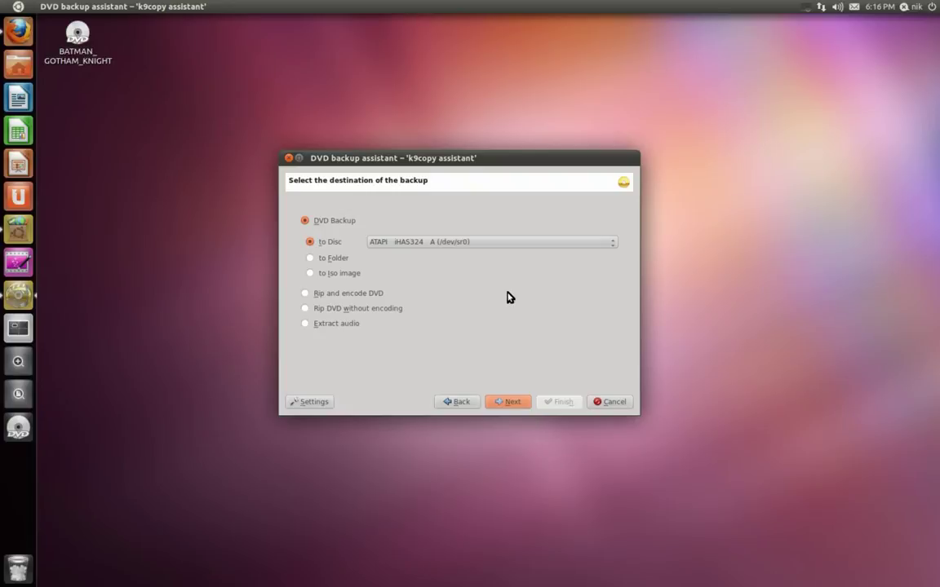
left_click(341, 260)
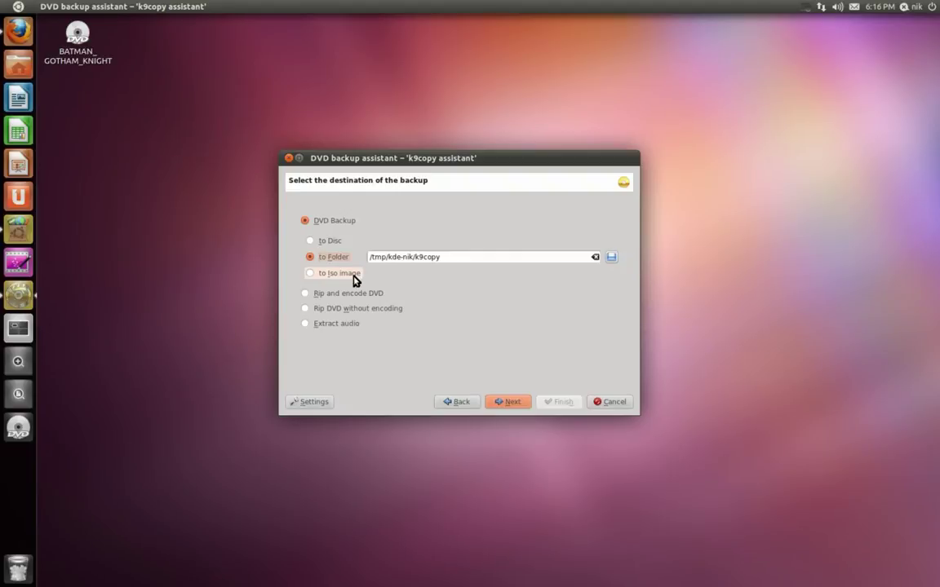
left_click(353, 275)
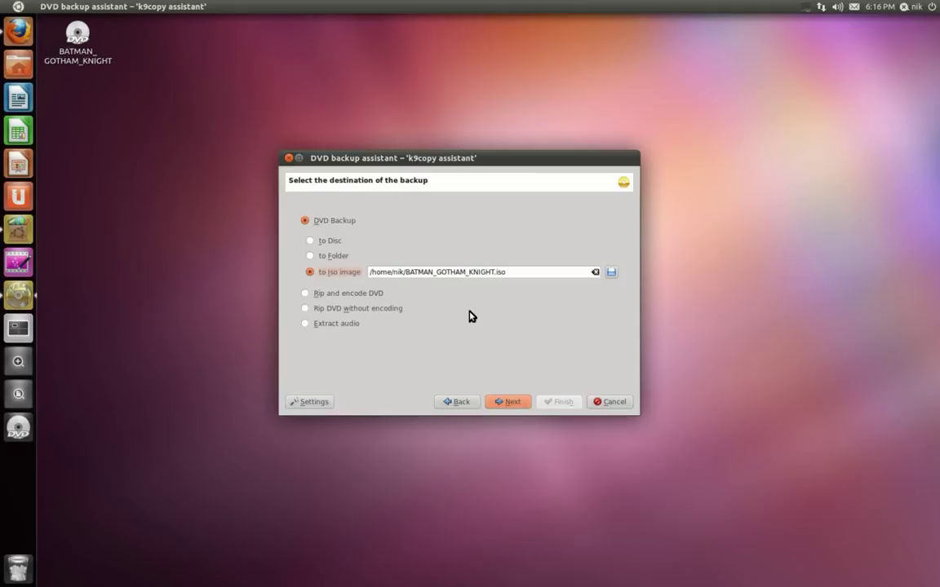
Continue past the ISO destination, keeping all titles and the preselected English audio and subtitle streams
left_click(506, 401)
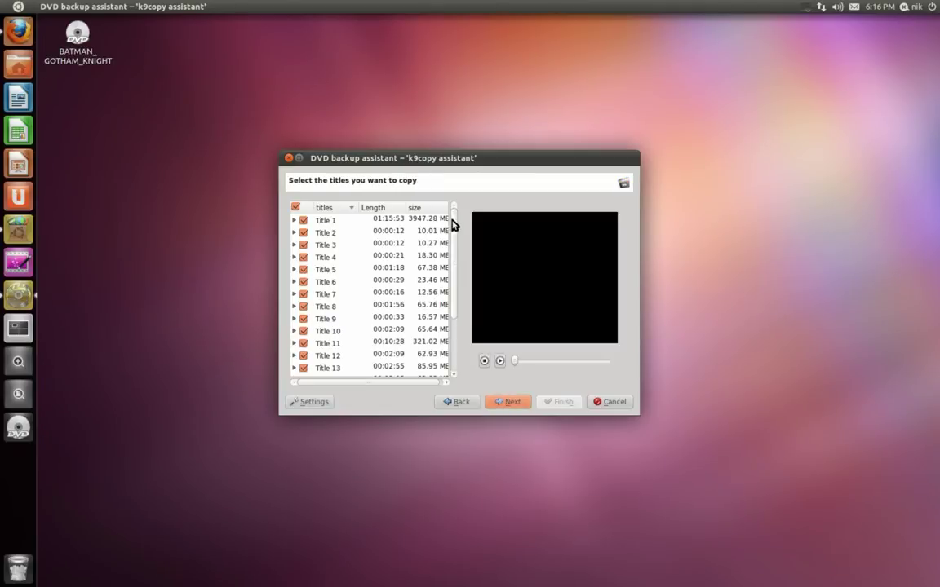
left_click_drag(454, 224, 455, 231)
left_click(510, 402)
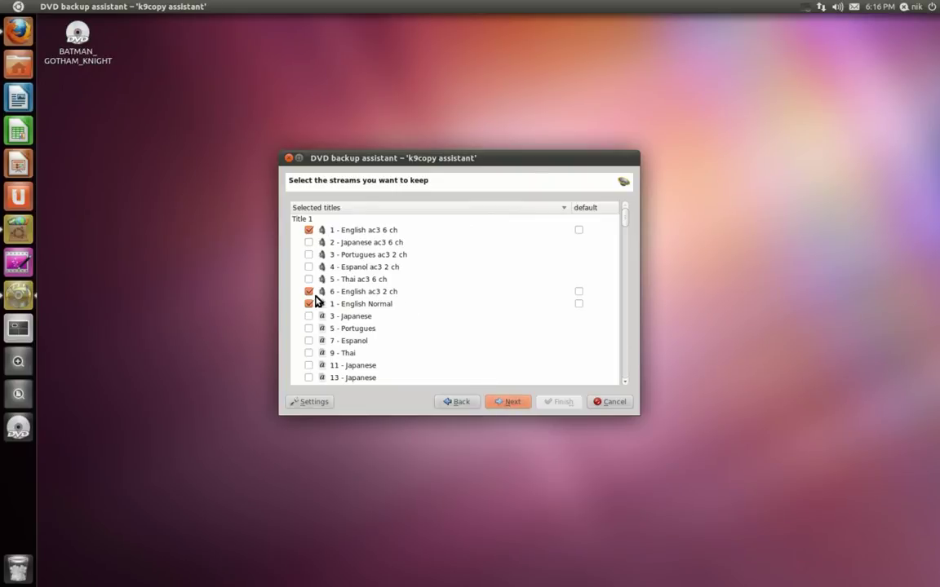
scroll(343, 359, "down", 3)
scroll(344, 360, "down", 2)
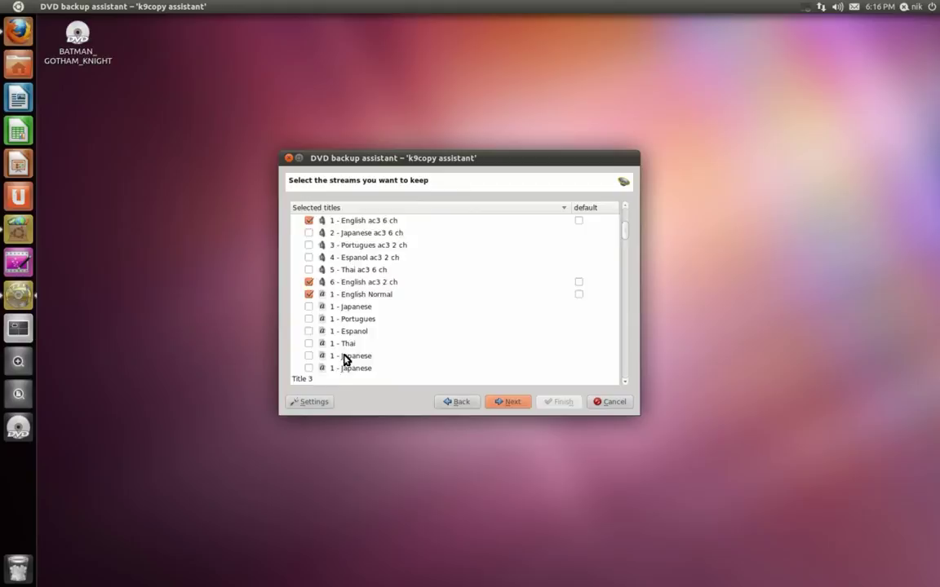
scroll(344, 360, "up", 4)
scroll(351, 358, "up", 1)
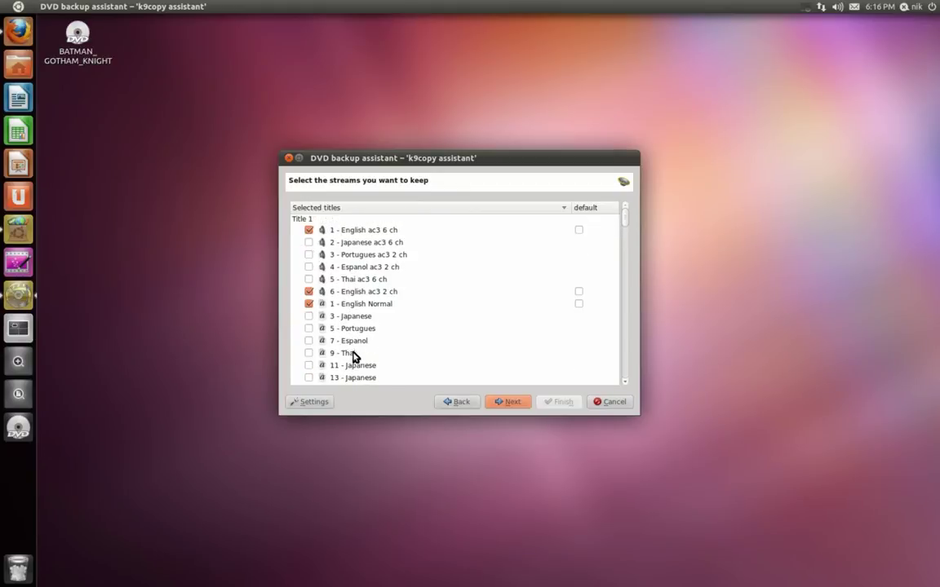
left_click(510, 406)
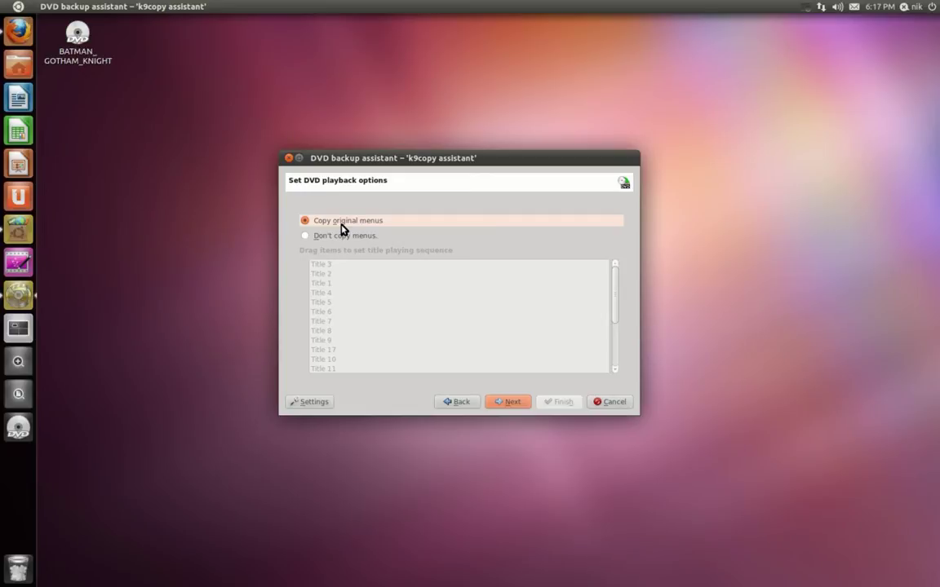
Keep the original menus and default shrink factor, then start backing up the disc to ISO
left_click(517, 404)
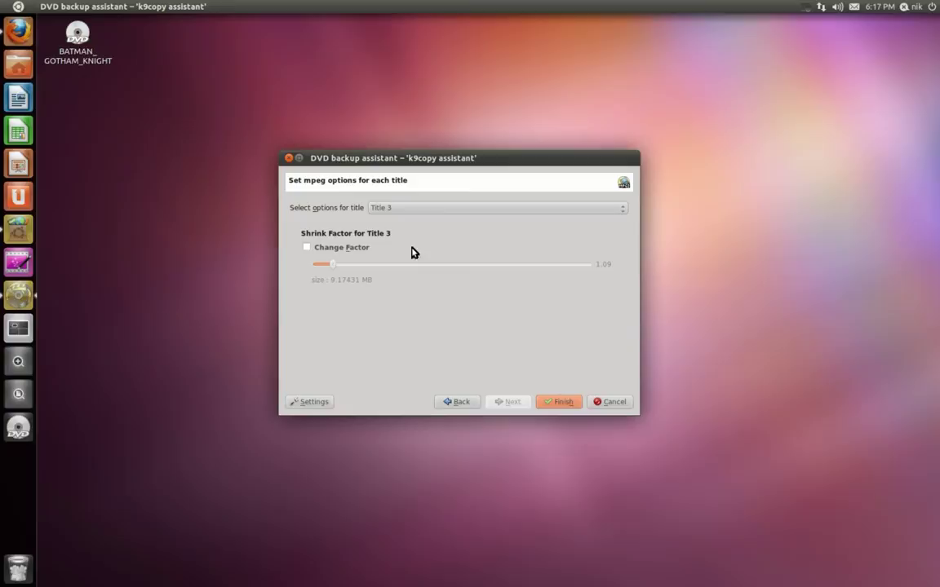
left_click(562, 403)
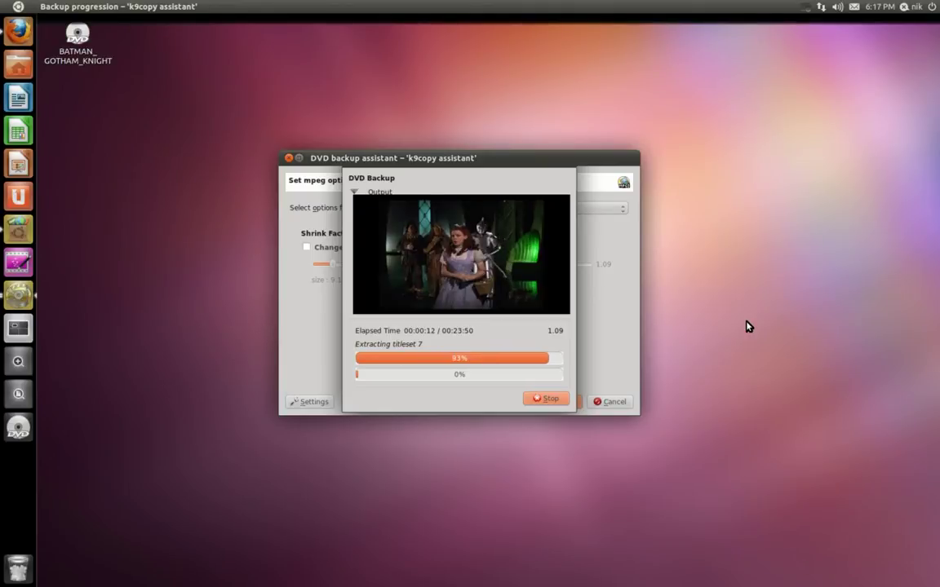
left_click(806, 7)
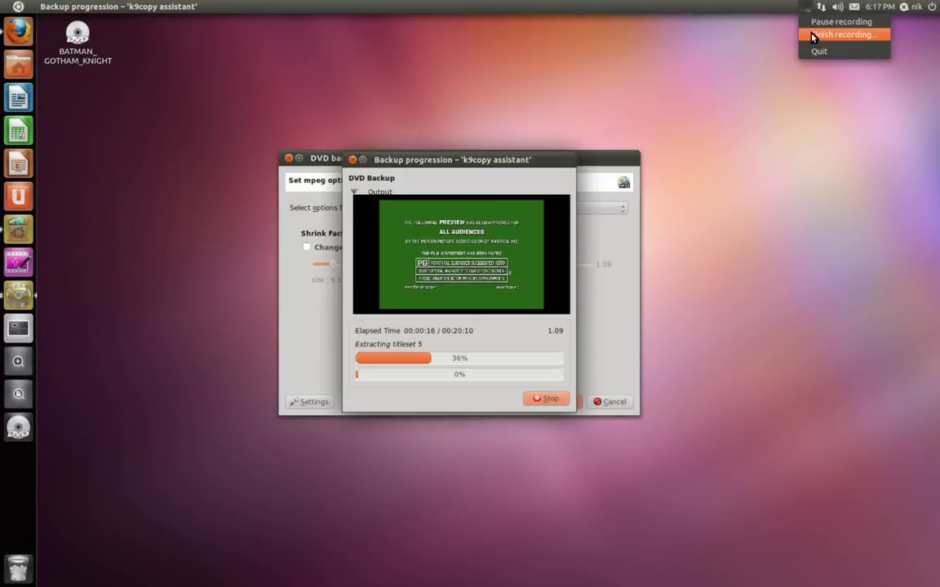
left_click(813, 36)
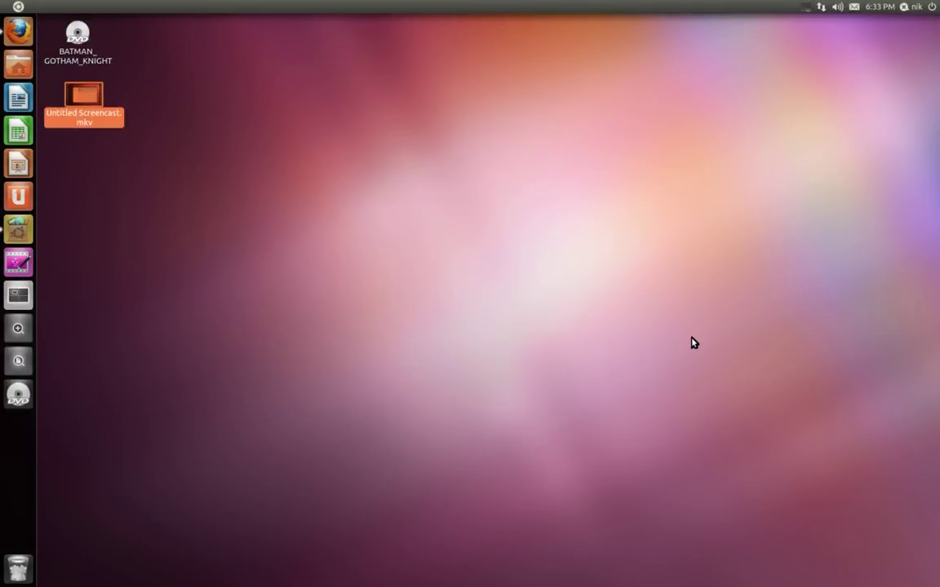
In the home folder, confirm BATMAN_GOTHAM_KNIGHT.iso's properties show a 4.0 GB raw CD image
left_click(19, 69)
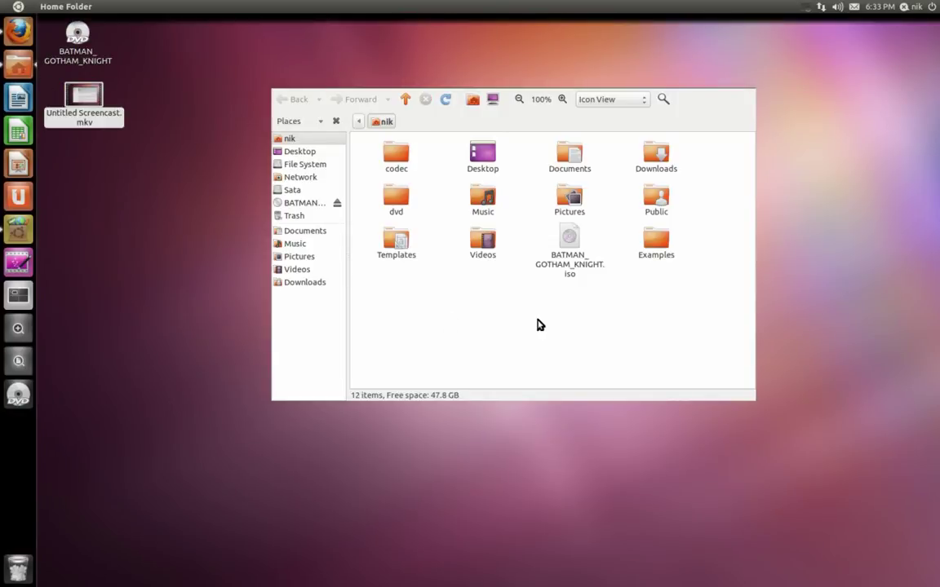
right_click(567, 245)
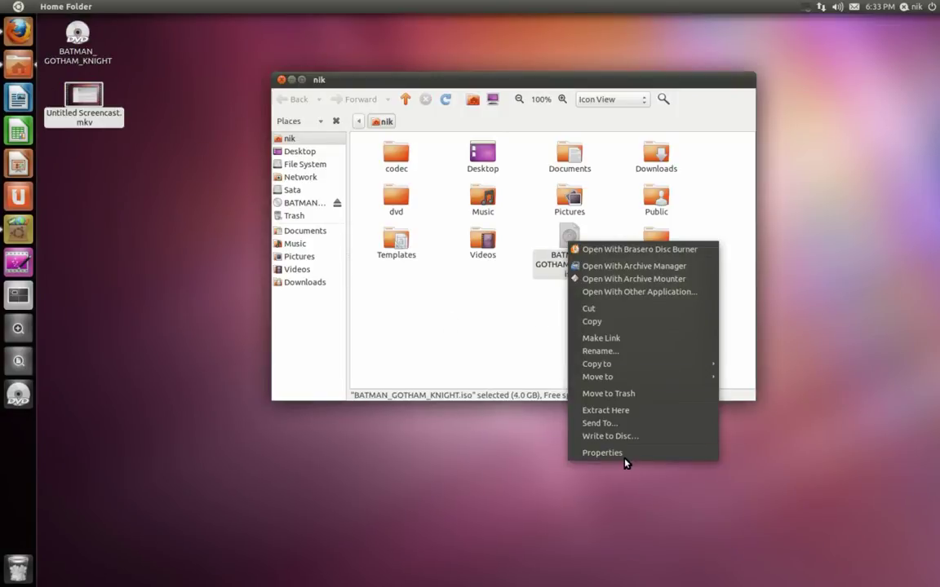
left_click(602, 452)
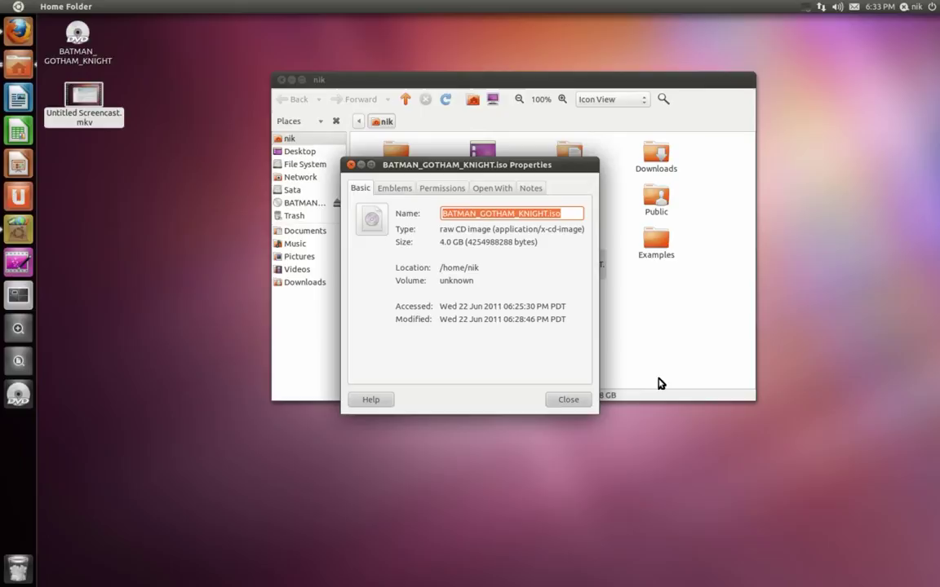
left_click(576, 401)
left_click(592, 378)
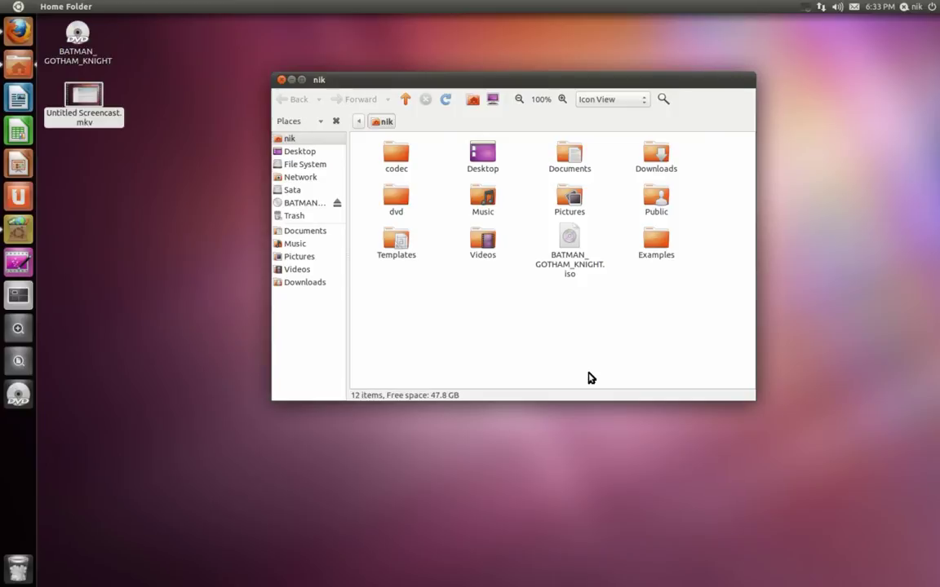
Open BATMAN_GOTHAM_KNIGHT.iso with VLC media player from the file manager's Open With choices
right_click(570, 246)
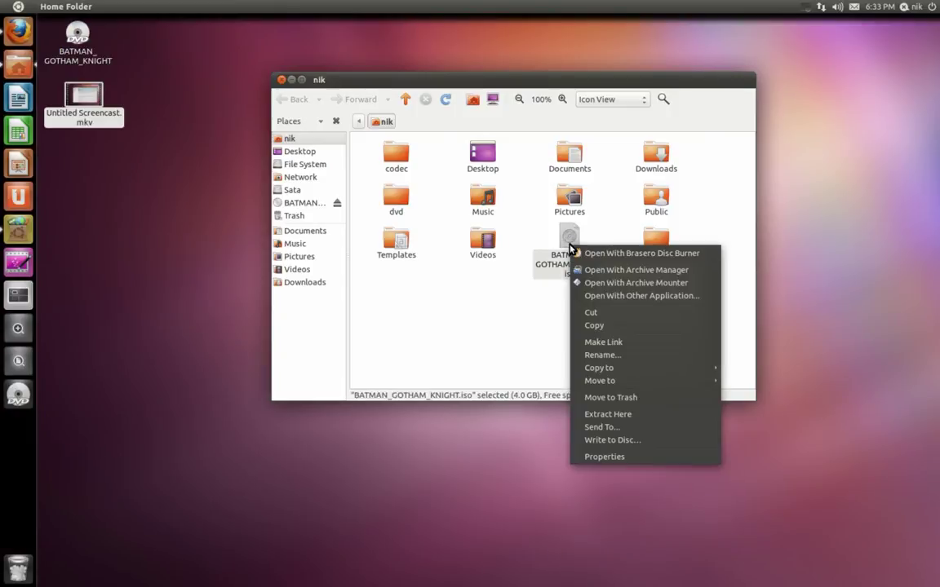
left_click(587, 295)
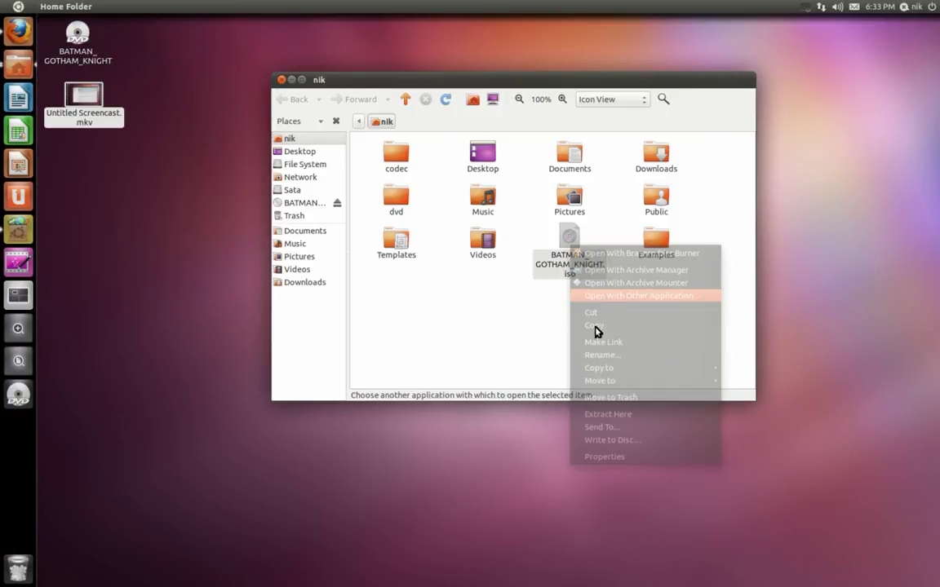
scroll(420, 261, "down", 1)
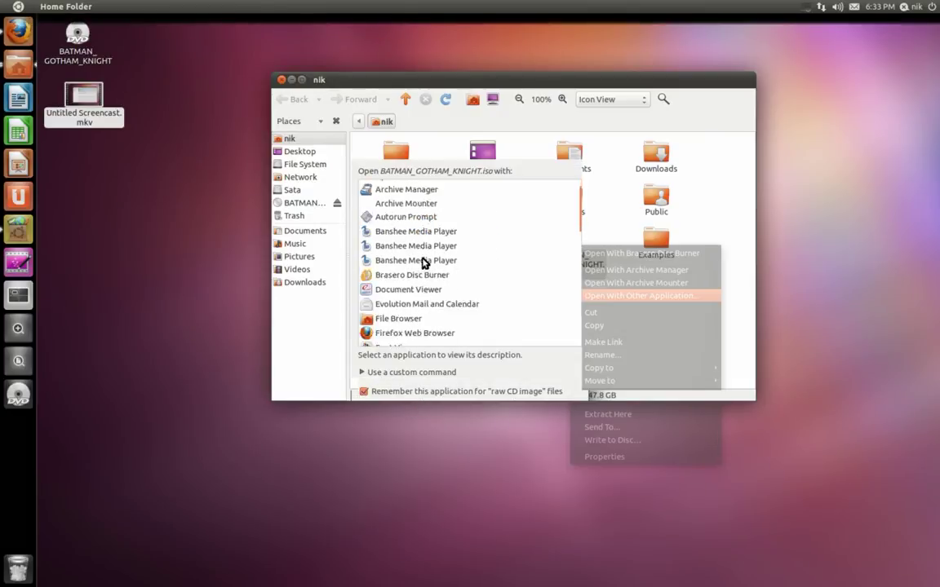
scroll(423, 262, "down", 10)
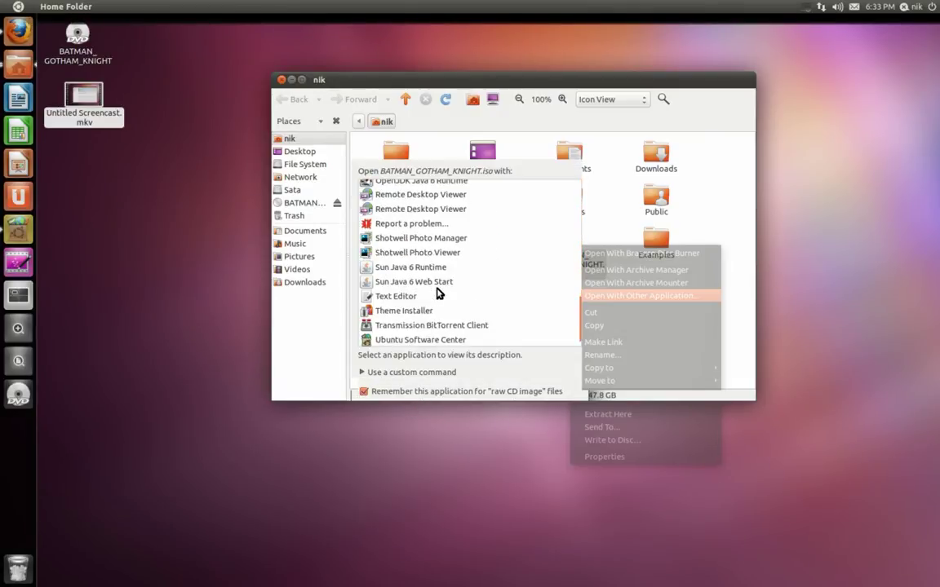
scroll(437, 294, "down", 1)
left_click(430, 339)
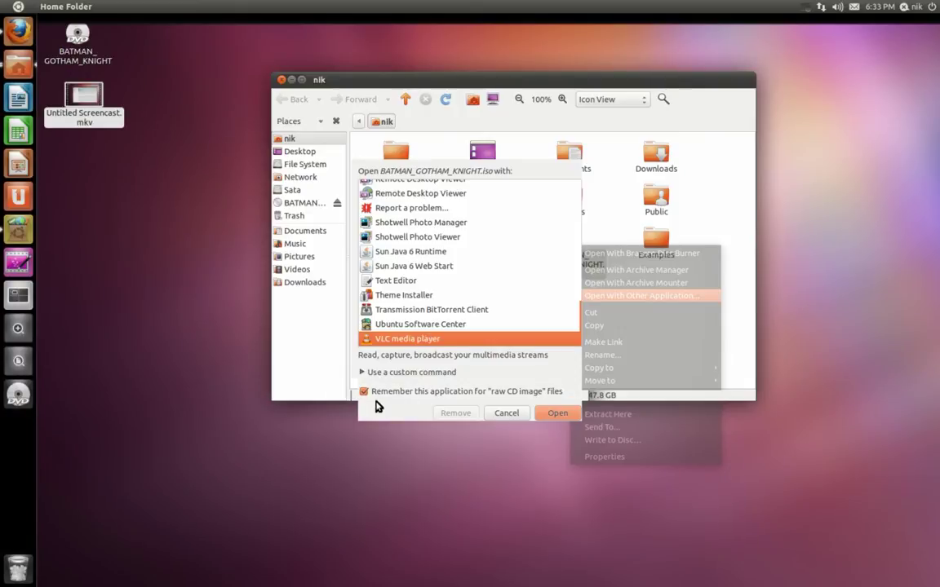
left_click(558, 413)
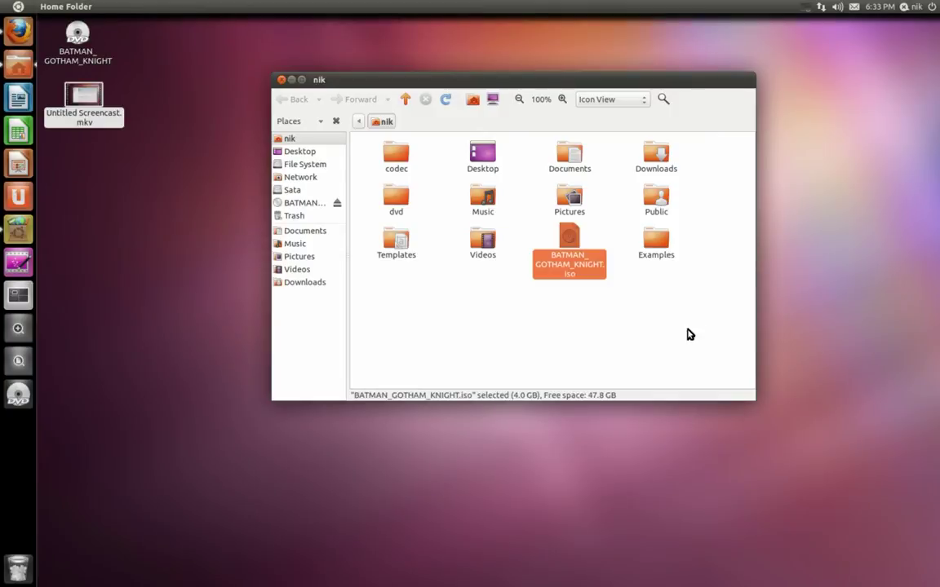
right_click(569, 238)
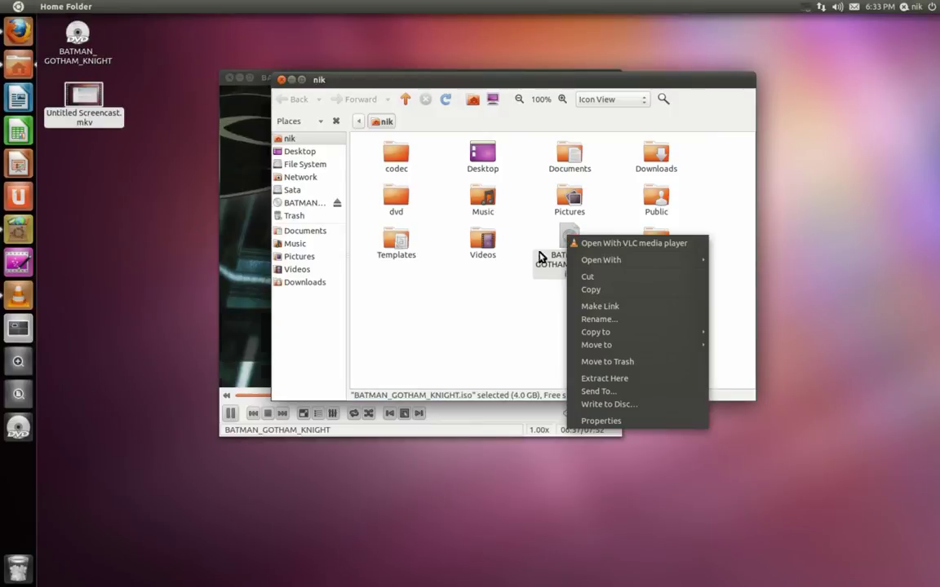
left_click(541, 256)
Close the file manager, enlarge VLC, go to the disc's SCENES menu, then close VLC
left_click(281, 79)
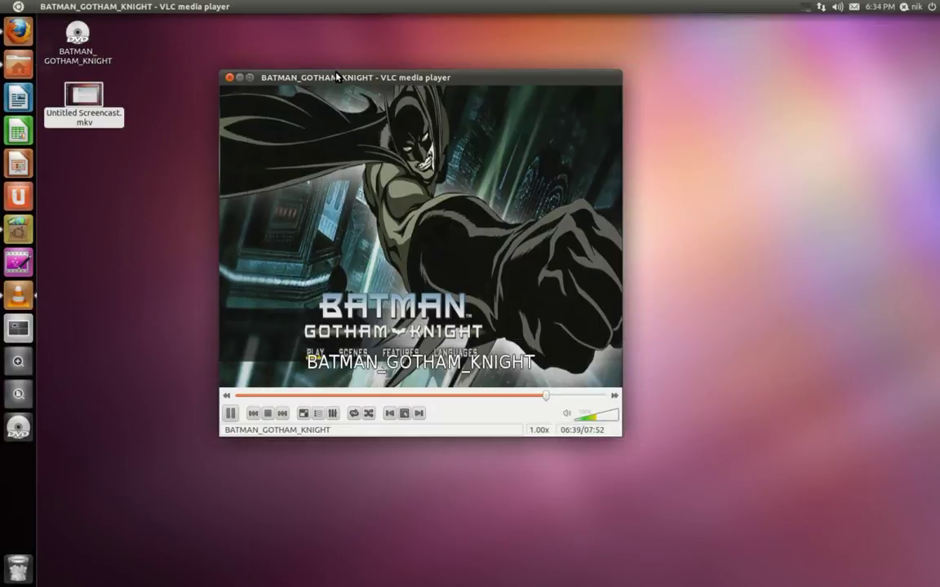
left_click_drag(372, 78, 342, 78)
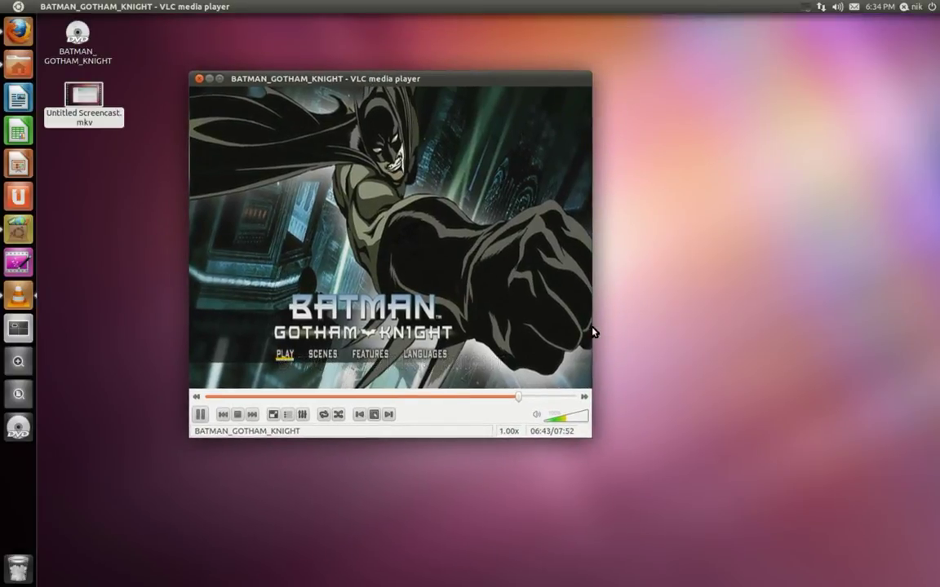
left_click_drag(590, 437, 706, 472)
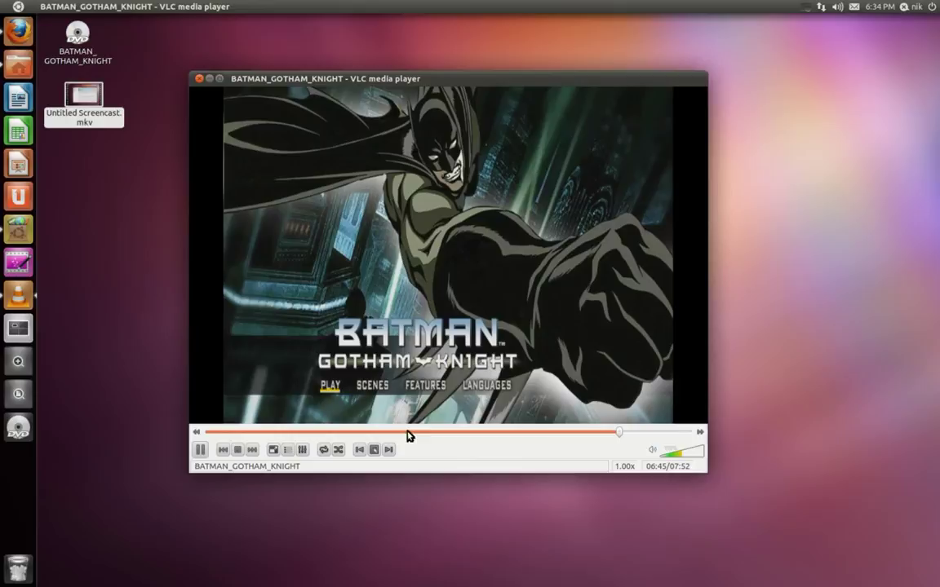
left_click(373, 385)
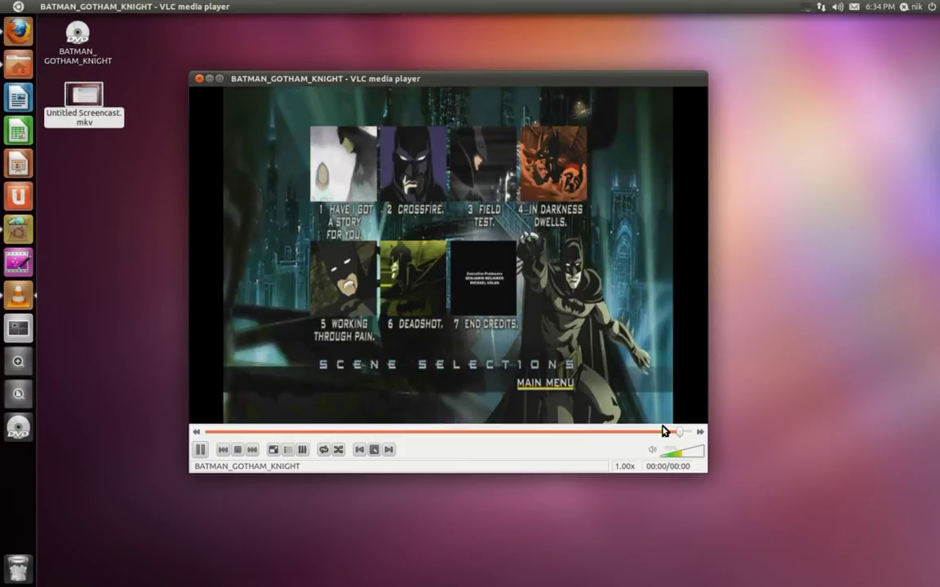
left_click(199, 79)
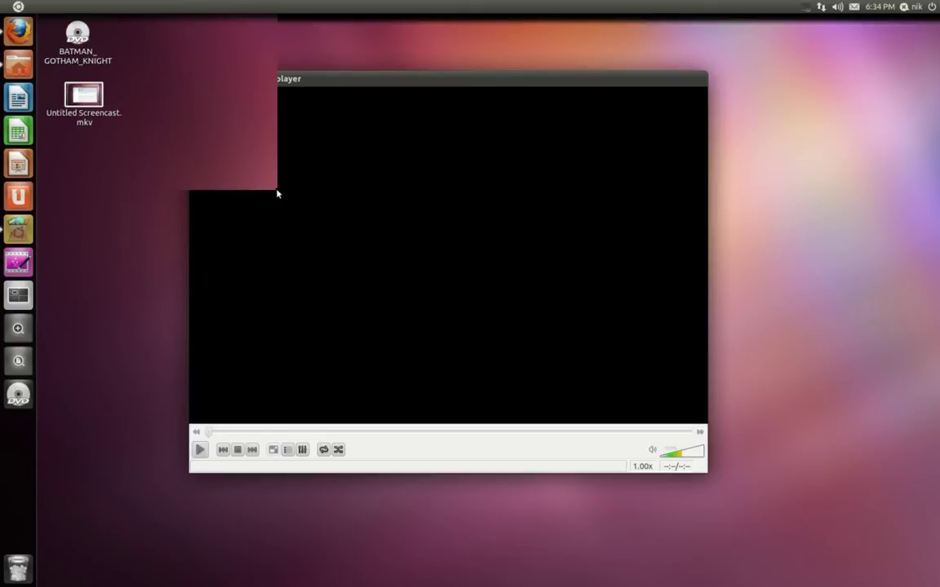
Search the Software Center for 'acid', view AcidRip DVD Ripper's details, then close it
left_click(18, 230)
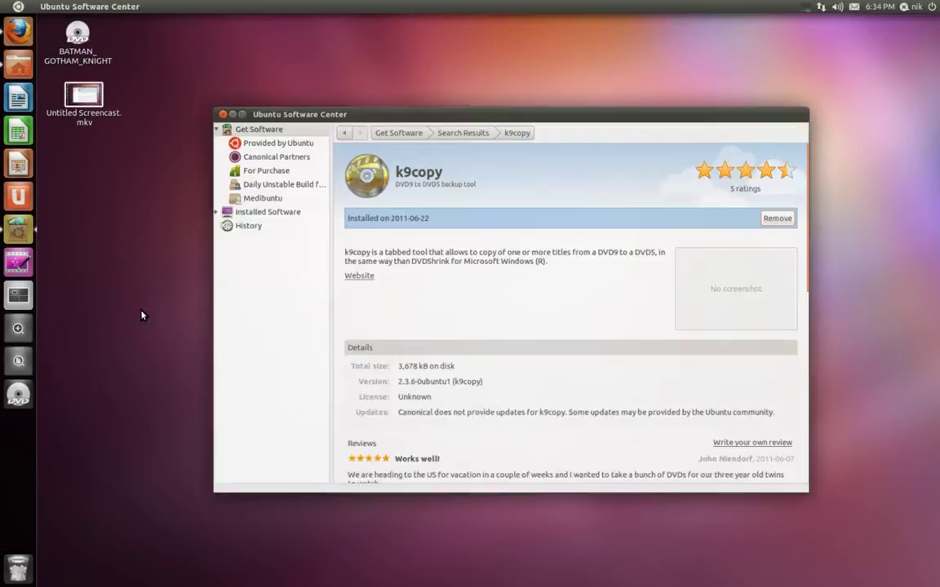
left_click(363, 120)
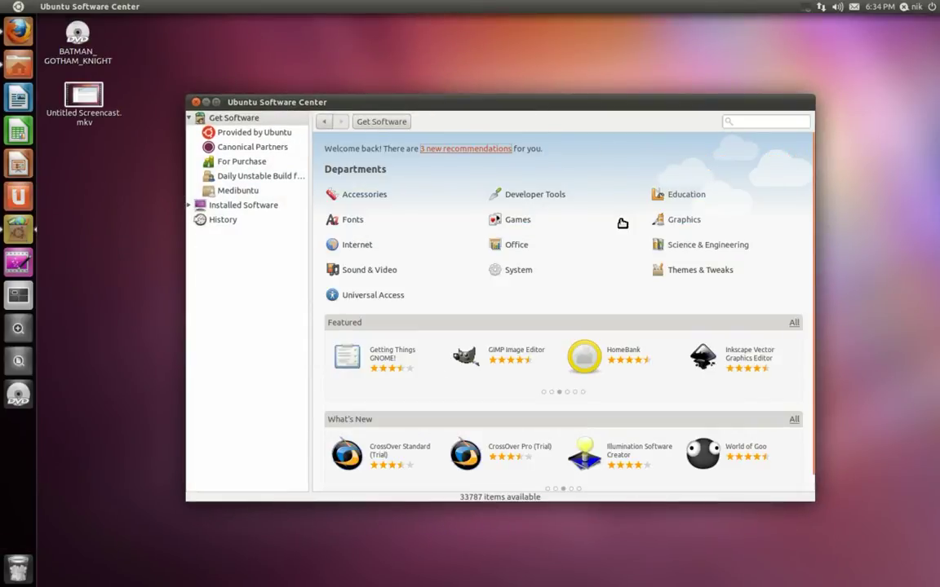
left_click(768, 122)
type("a")
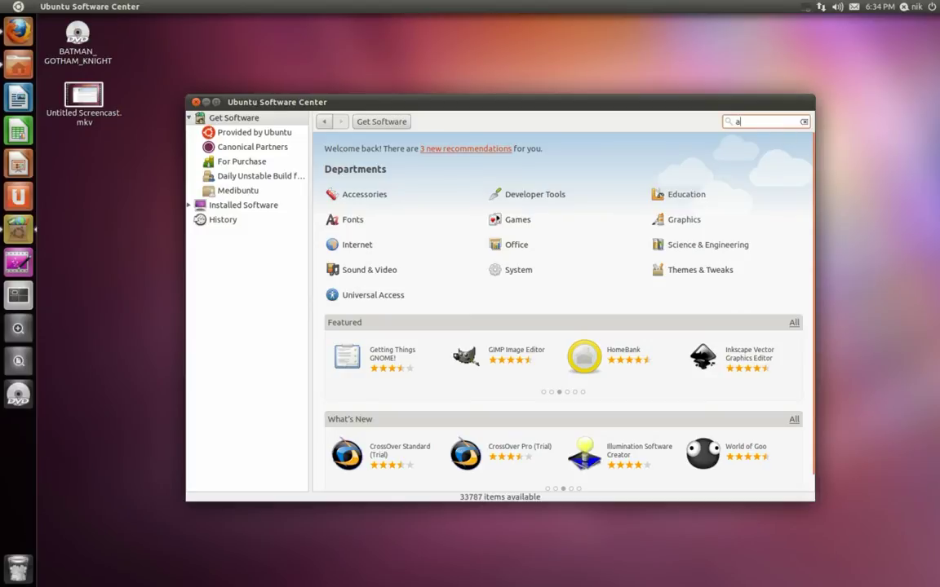
type("cld")
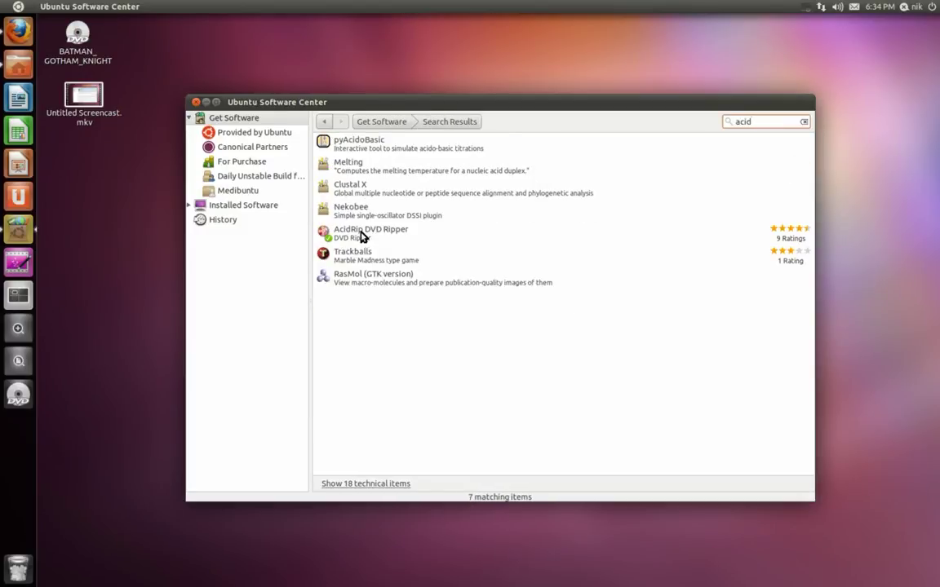
left_click(359, 244)
left_click(359, 251)
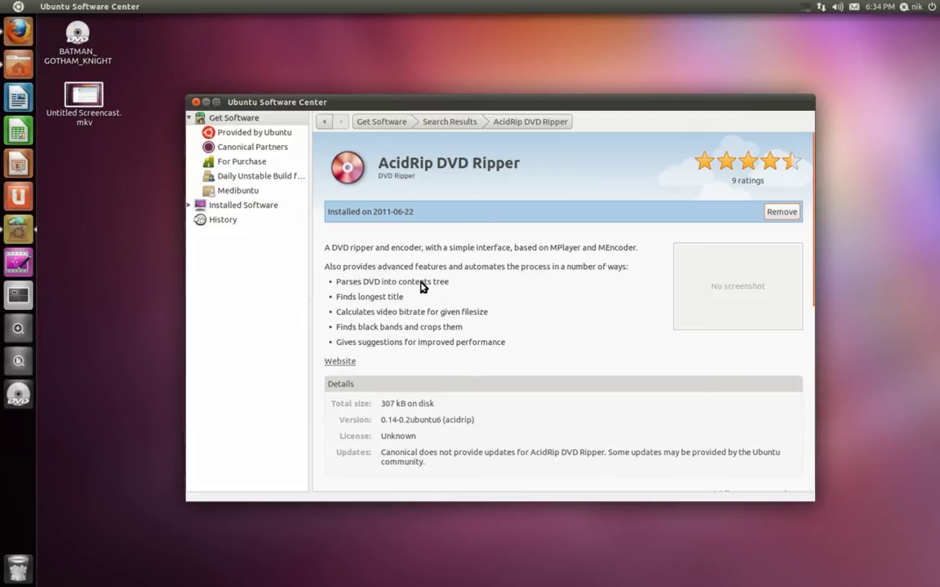
left_click_drag(252, 102, 269, 118)
left_click_drag(371, 122, 344, 111)
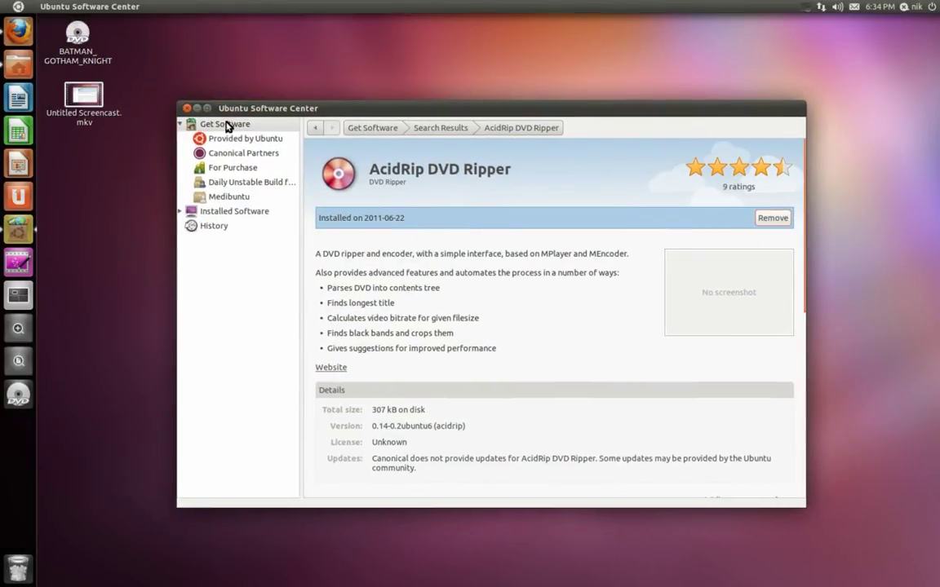
left_click(187, 108)
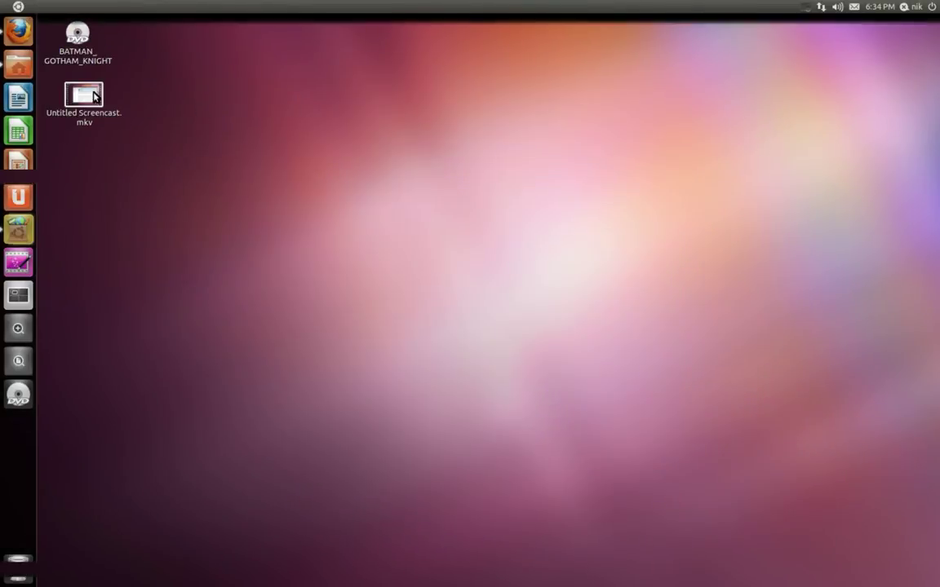
Launch Firefox on the HandBrake Releases PPA page on Launchpad
left_click(18, 36)
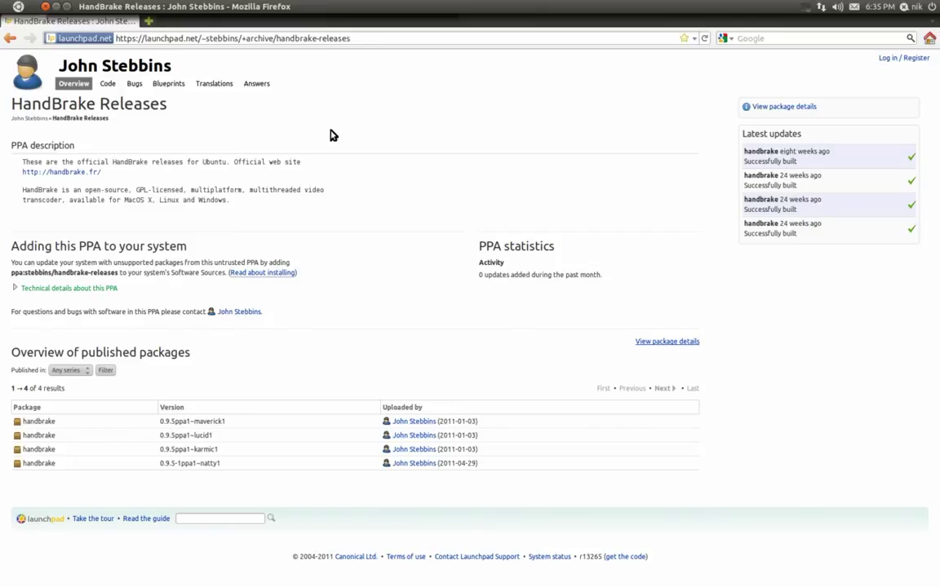
left_click_drag(103, 275, 12, 273)
left_click(117, 273)
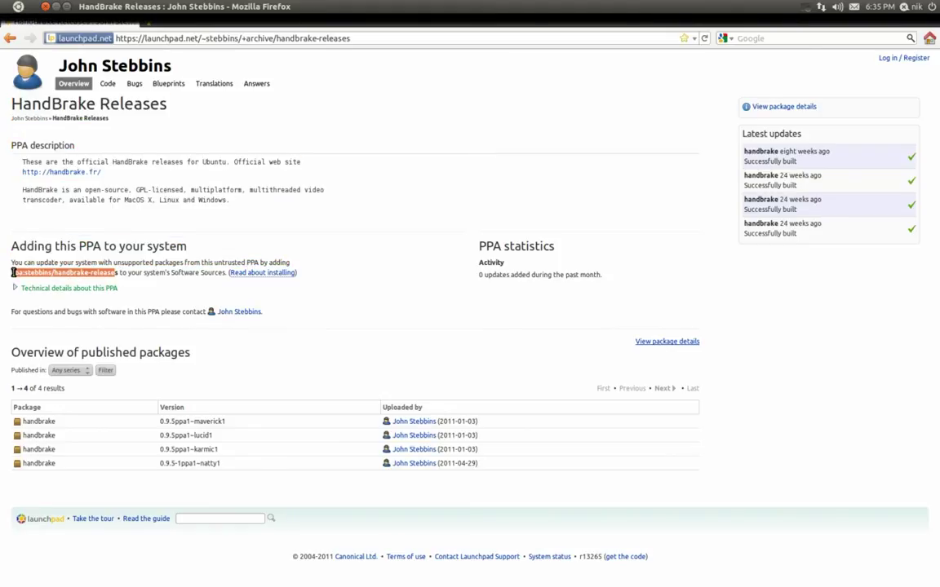
left_click(111, 275)
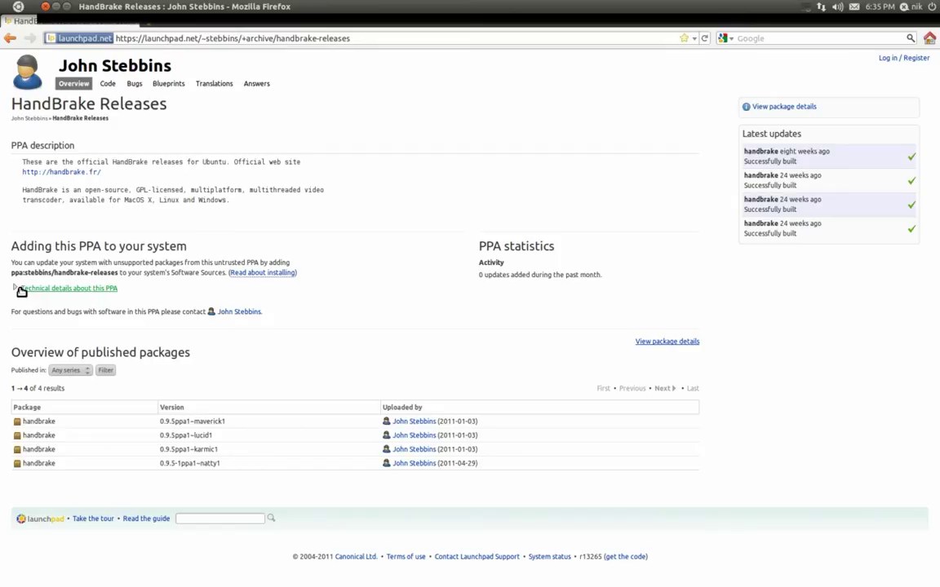
Select and copy the PPA name 'ppa:stebbins/handbrake-releases'
left_click_drag(121, 272, 14, 274)
key("ctrl+c")
right_click(15, 275)
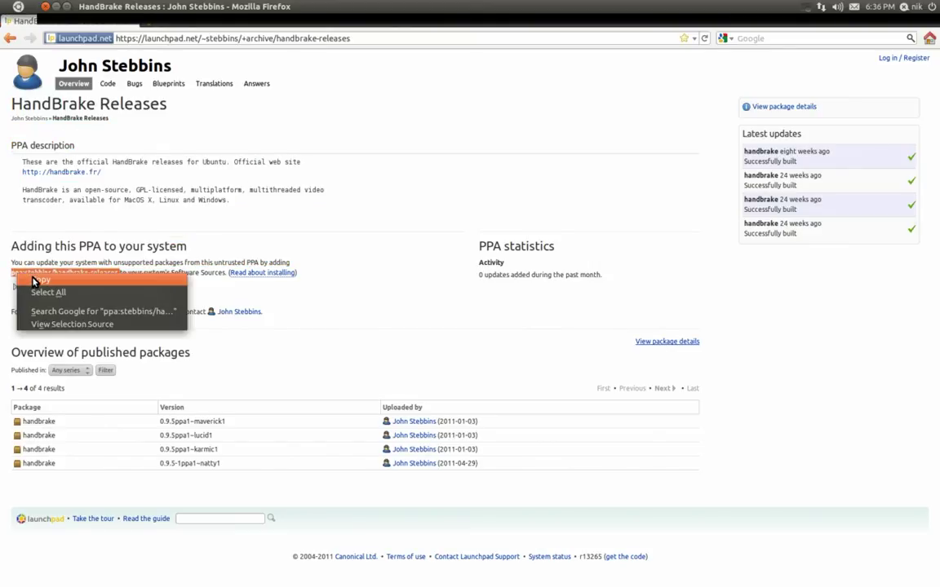
left_click(36, 280)
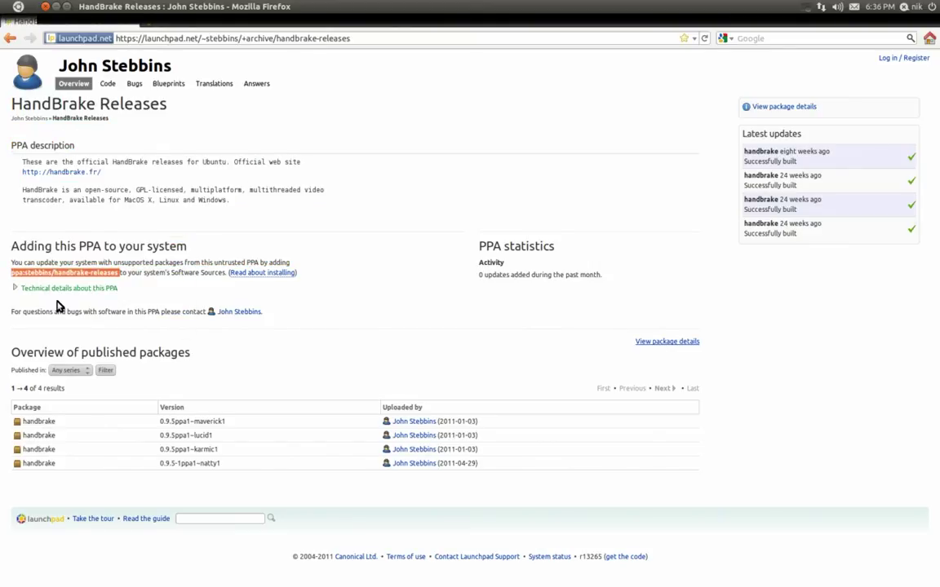
Open Software Sources from the Software Center's Edit menu, authenticating with the admin password
left_click(56, 7)
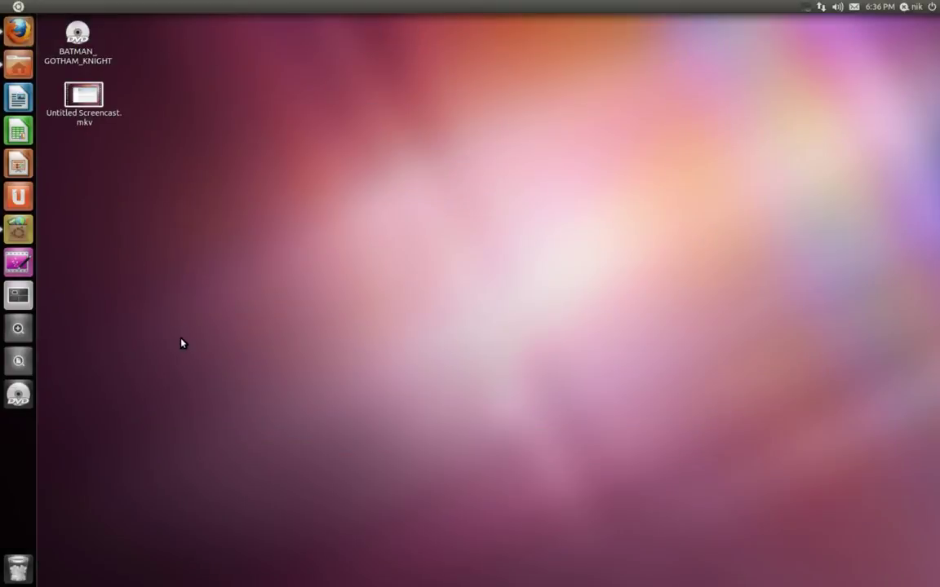
left_click(18, 228)
left_click(103, 7)
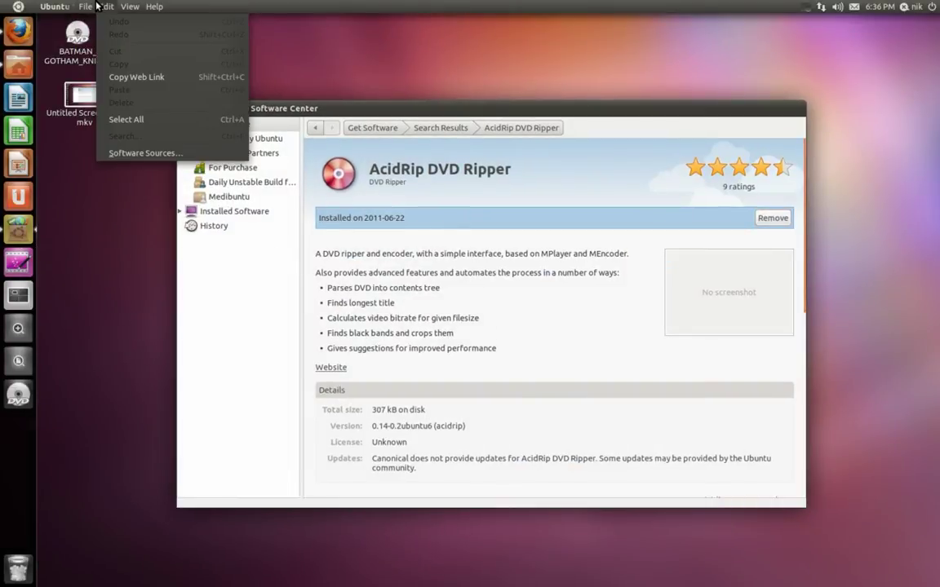
mouse_move(102, 9)
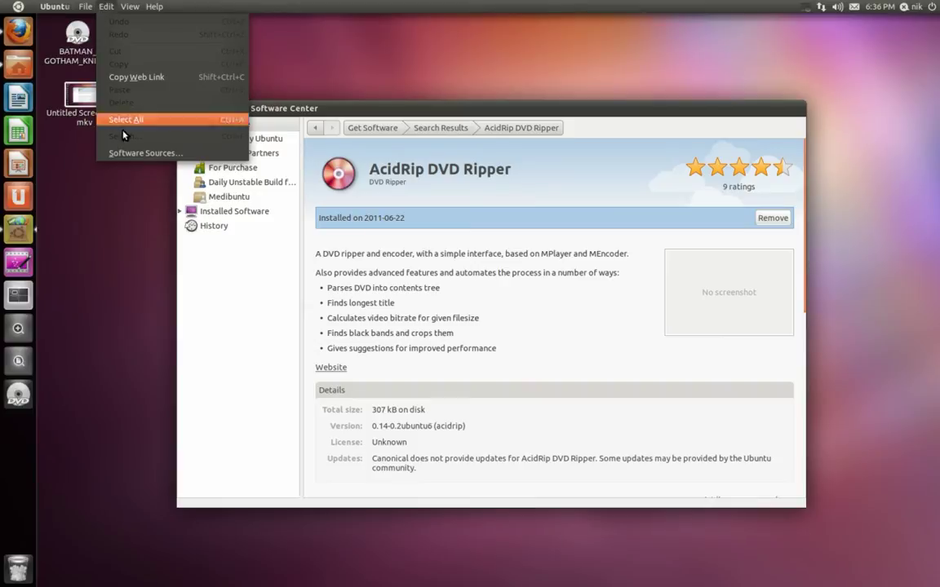
left_click(128, 152)
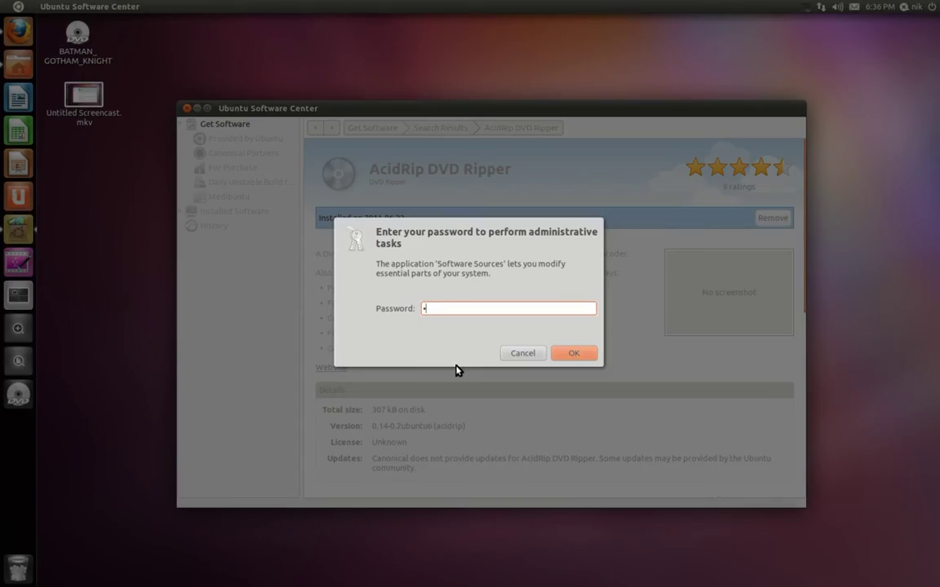
key("Return")
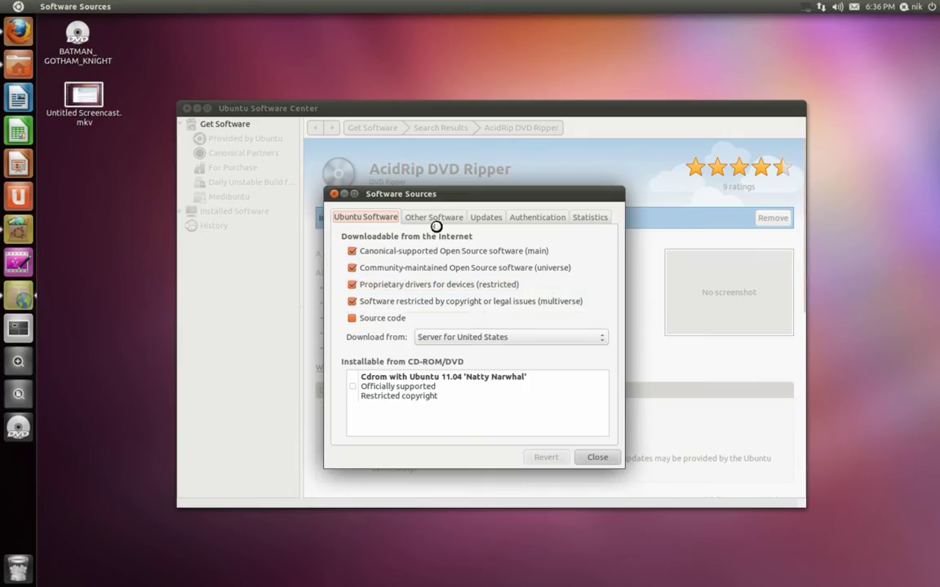
Add the pasted ppa:stebbins/handbrake-releases line under Other Software and close Software Sources
left_click(435, 221)
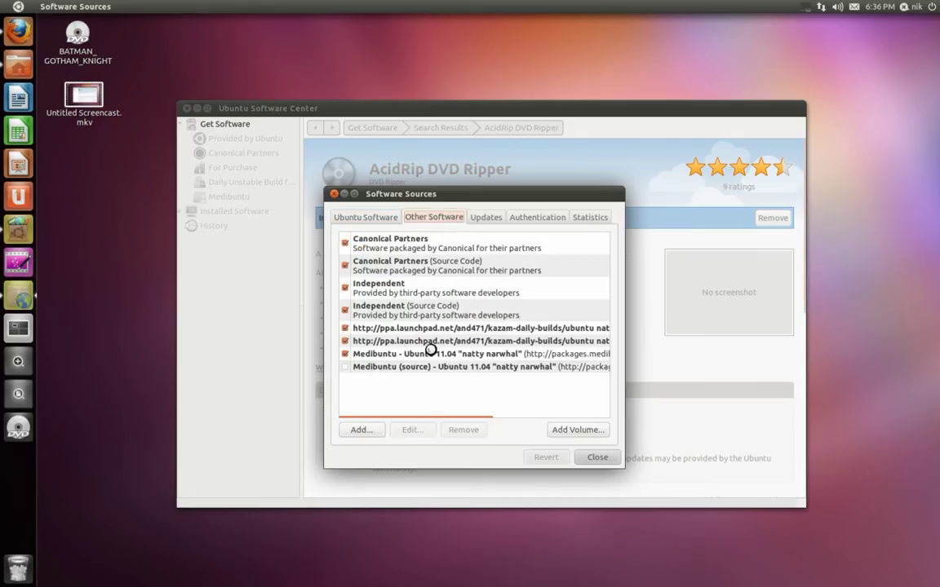
left_click(360, 430)
right_click(466, 372)
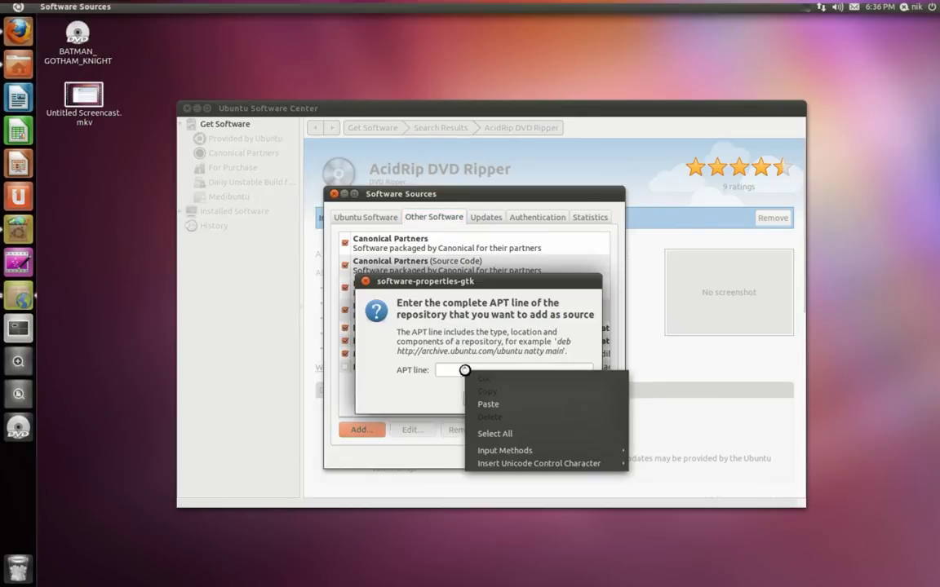
left_click(500, 405)
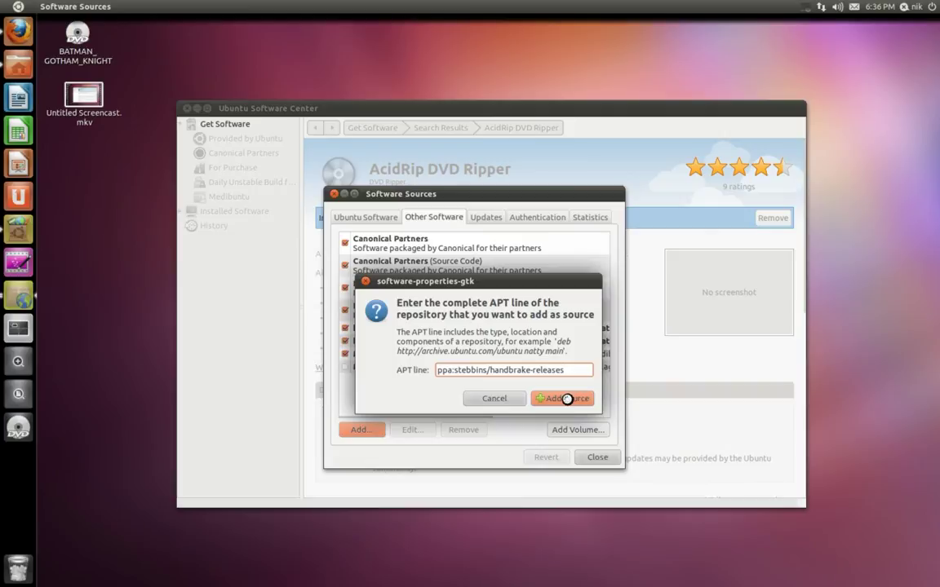
left_click(566, 397)
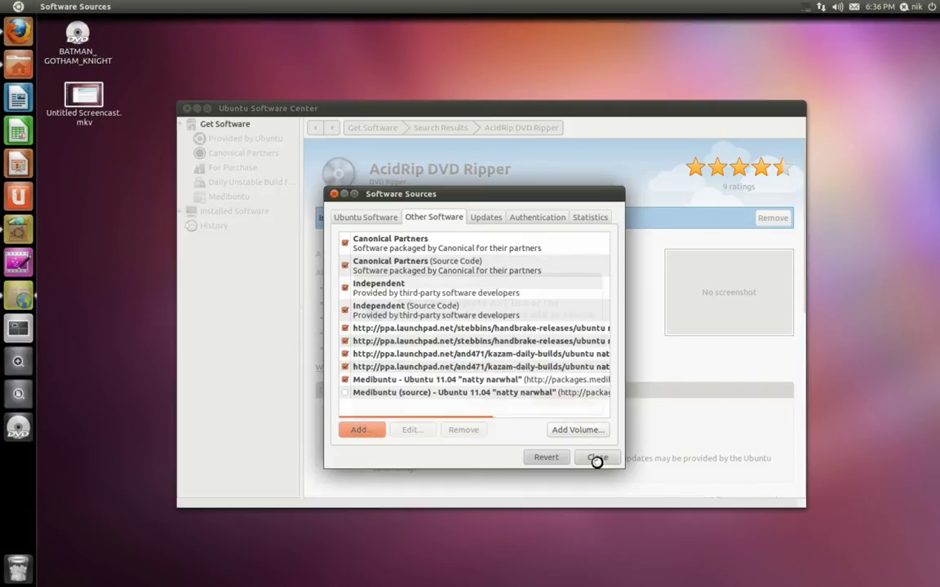
left_click(595, 458)
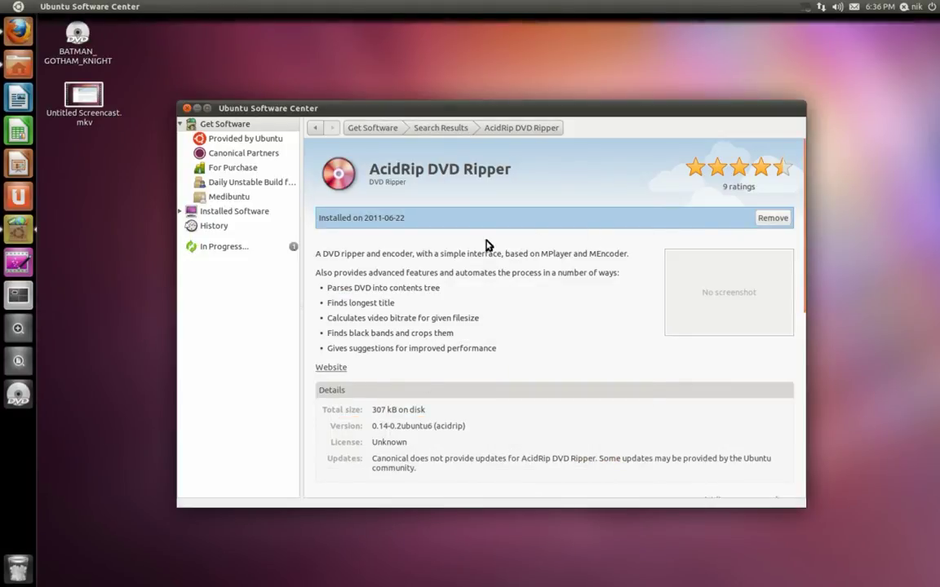
Copy the word 'HandBrake' from the Launchpad page heading
left_click(264, 251)
mouse_move(441, 110)
left_mouse_down()
mouse_move(424, 121)
mouse_move(430, 113)
left_mouse_up()
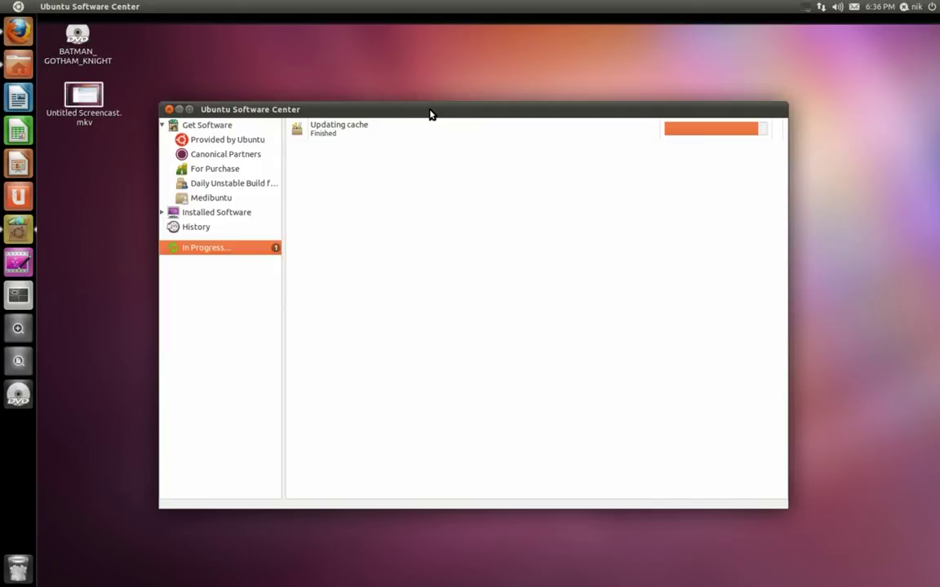
left_click(19, 32)
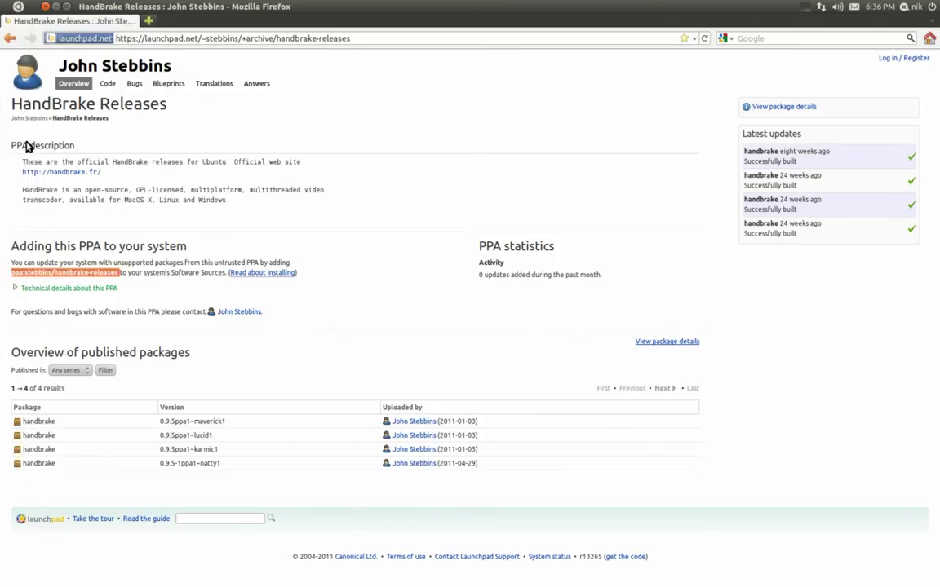
left_click_drag(5, 100, 91, 102)
key("ctrl+c")
right_click(71, 91)
left_click(92, 100)
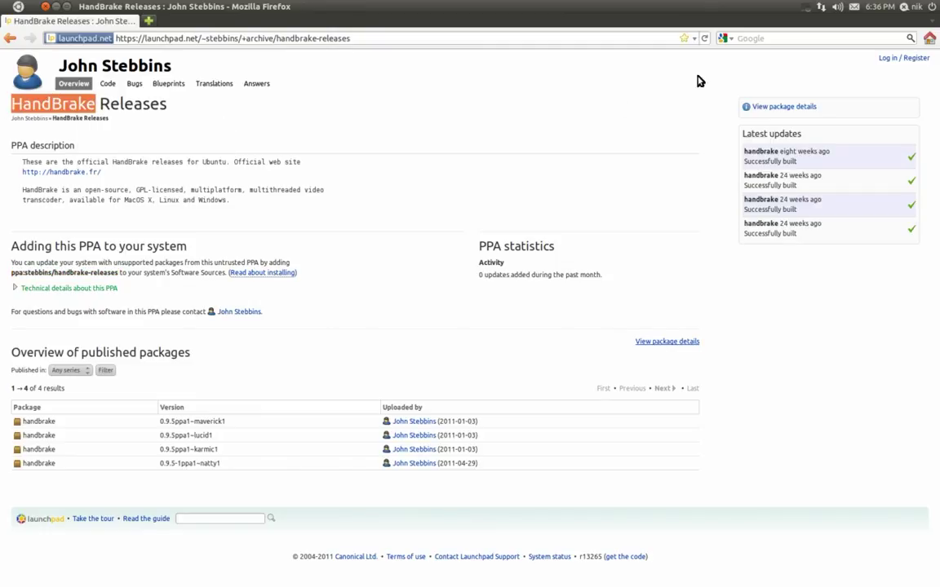
Search the Software Center for 'handbrake', finding 0 items, and copy the search term
left_click(47, 7)
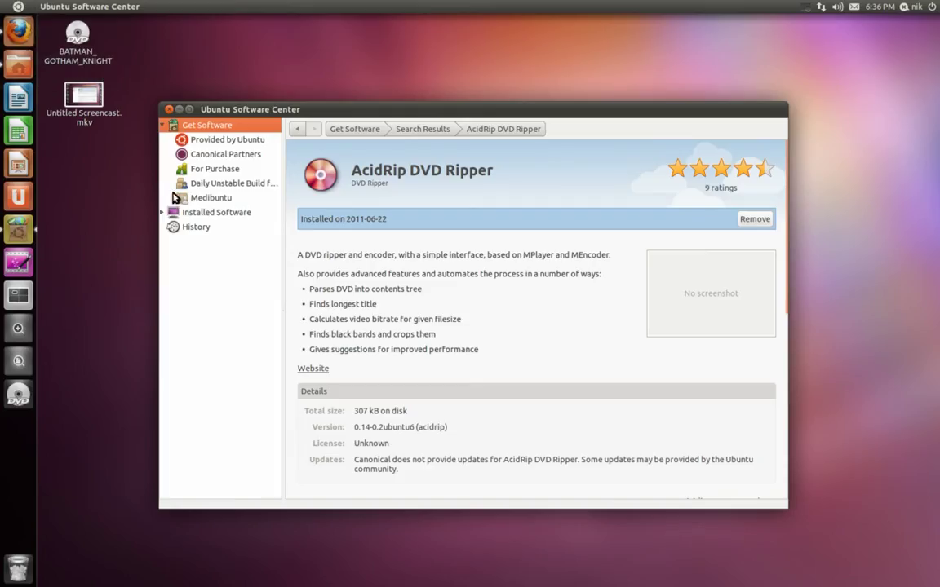
left_click(353, 129)
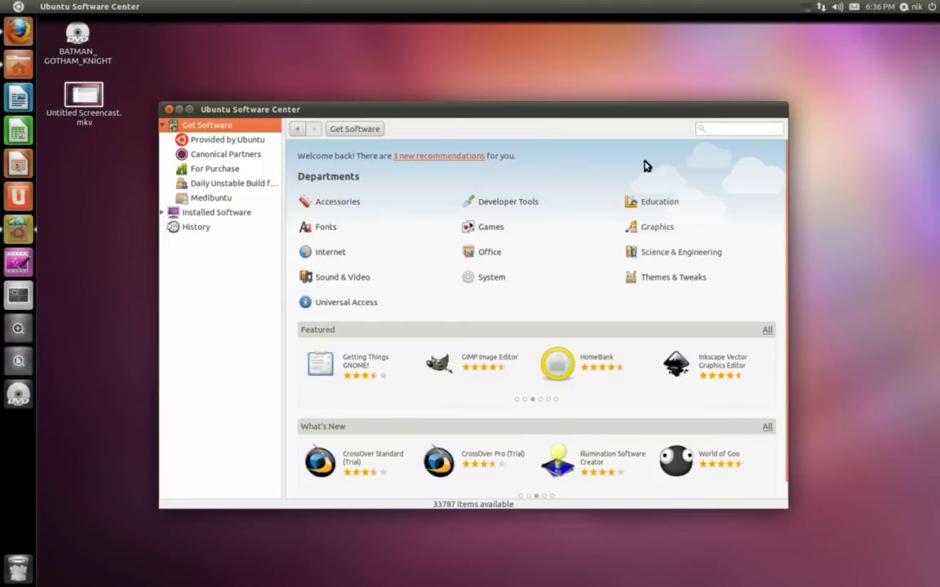
right_click(714, 129)
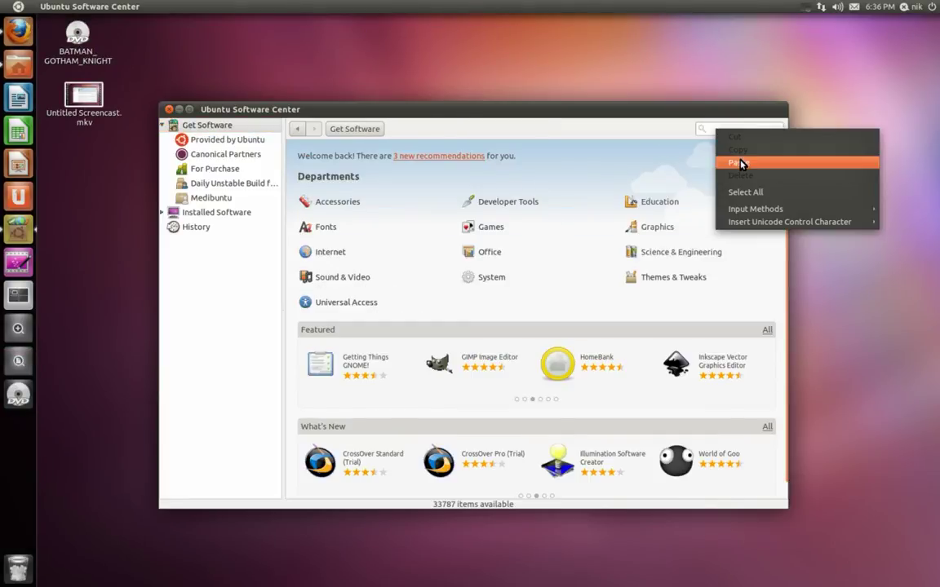
left_click(737, 163)
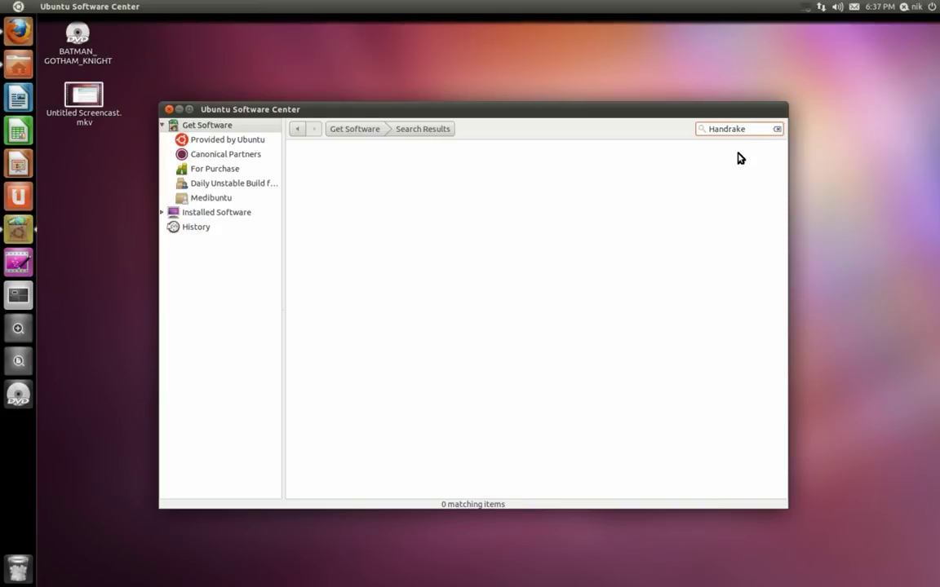
key("BackSpace")
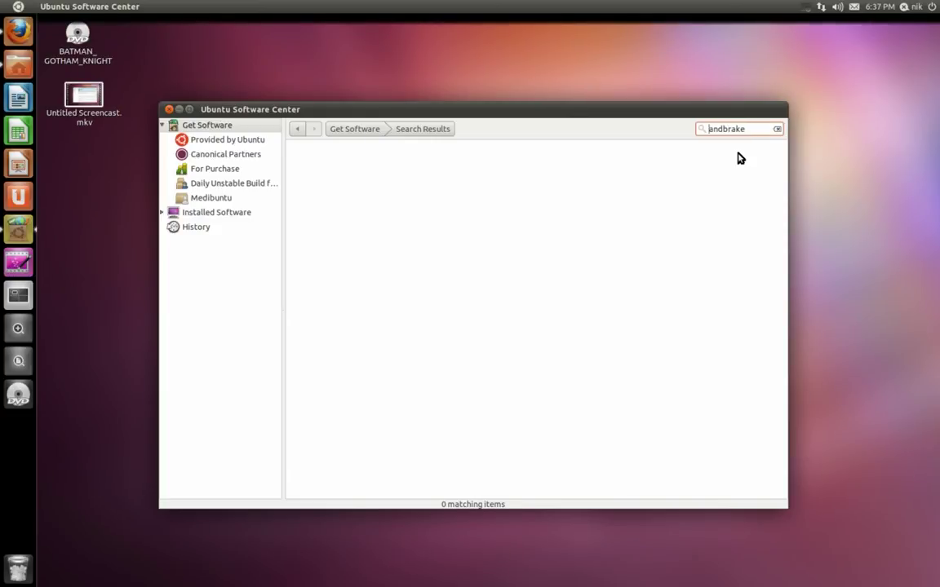
type("h")
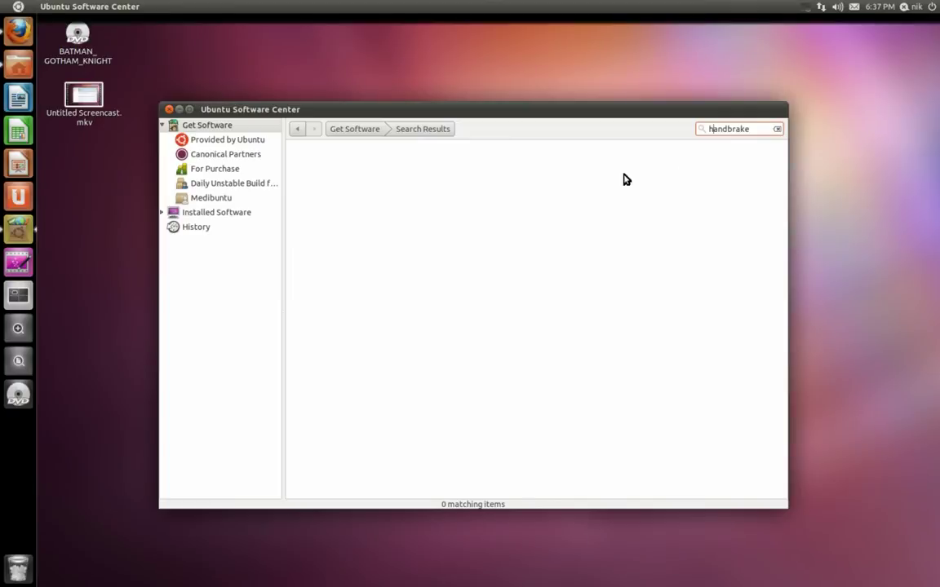
double_click(732, 129)
right_click(733, 129)
left_click(756, 147)
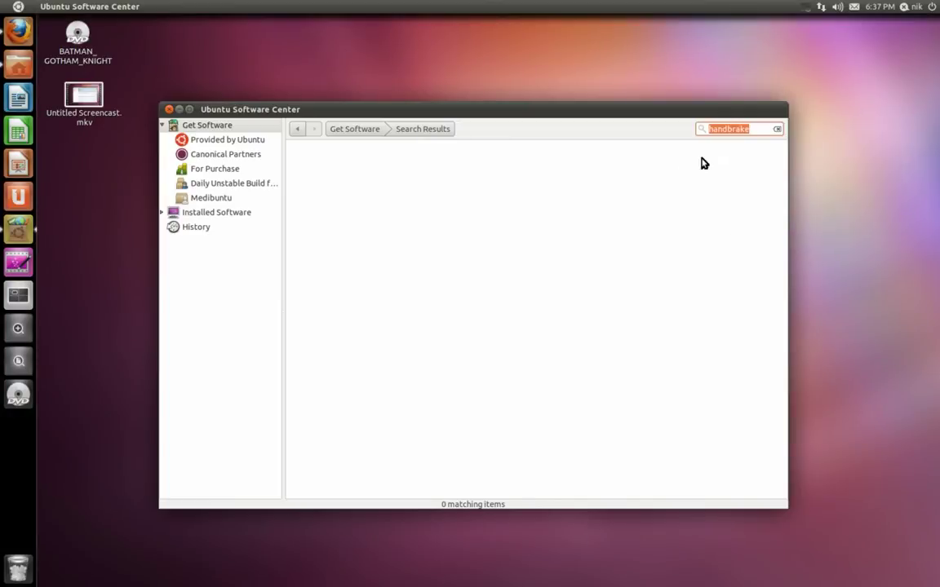
Search the Dash for 'syn' to find Synaptic Package Manager
left_click(2, 4)
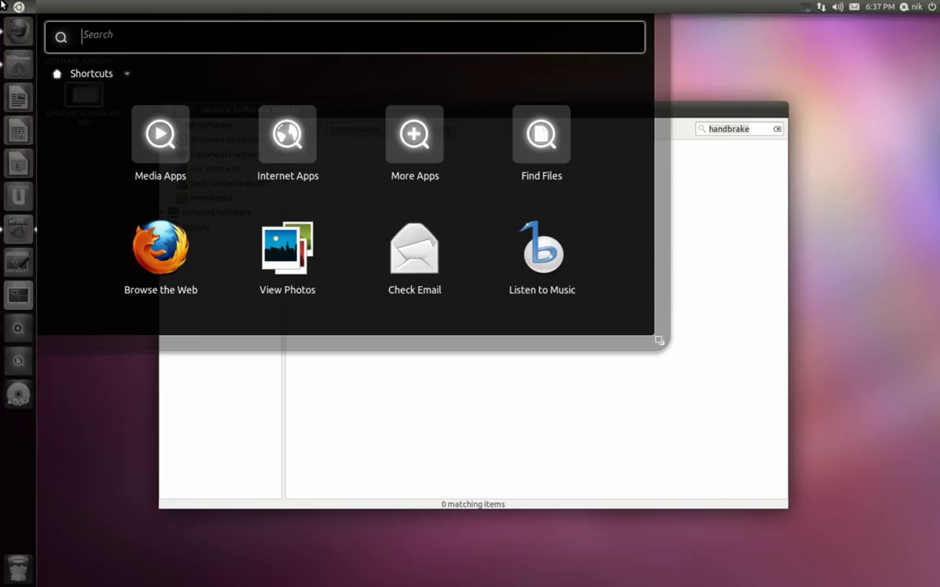
type("sybn")
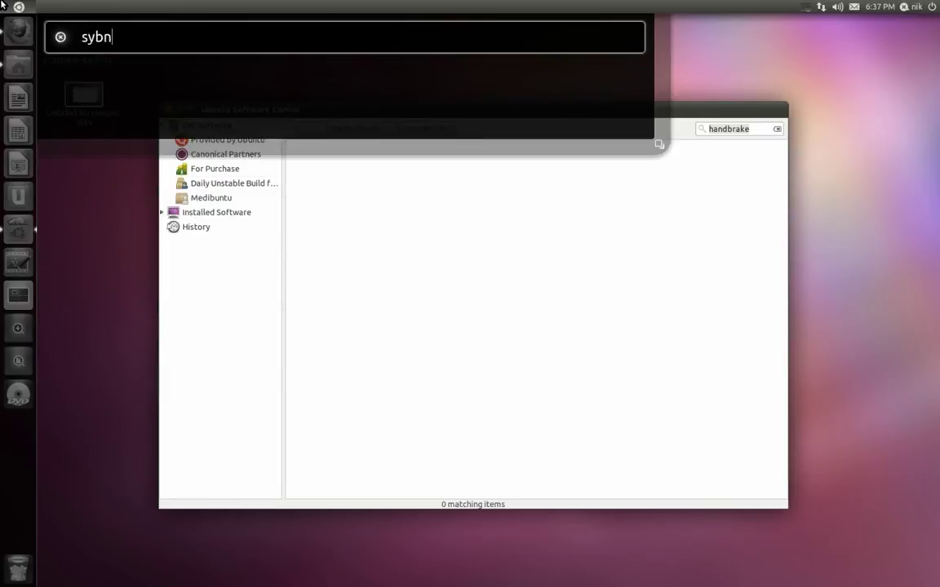
key("BackSpace")
key("BackSpace")
Launch Synaptic with the admin password and quick-filter packages for 'handbrake'
type("n")
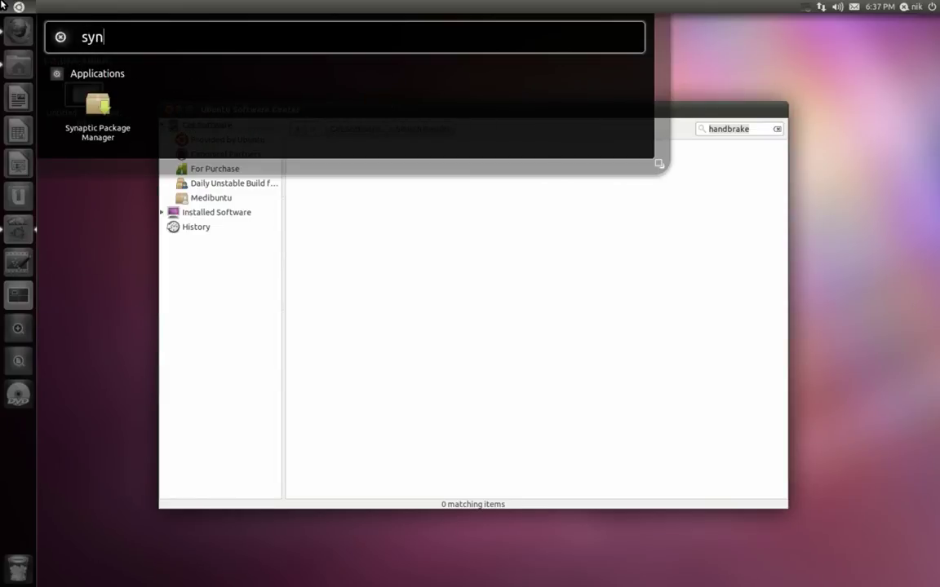
left_click(99, 106)
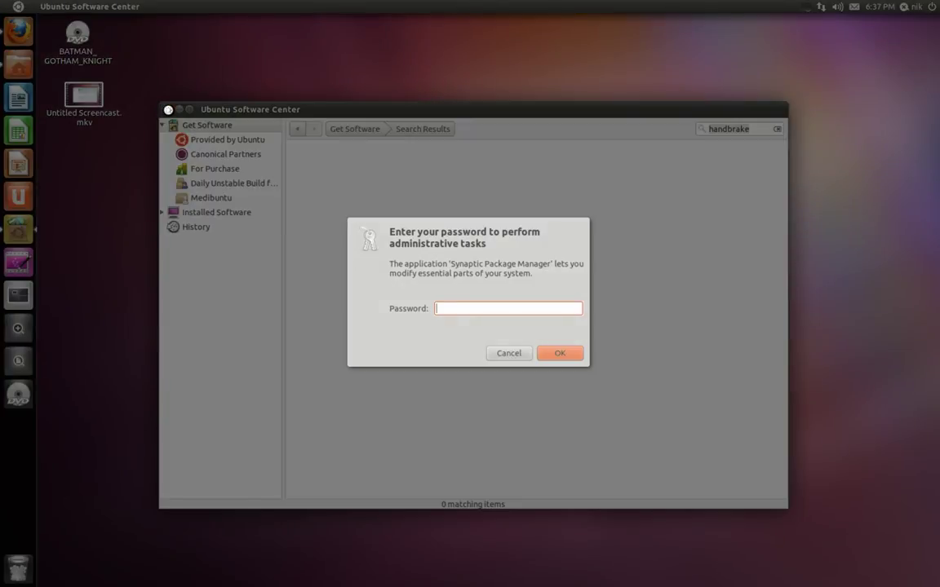
key("Return")
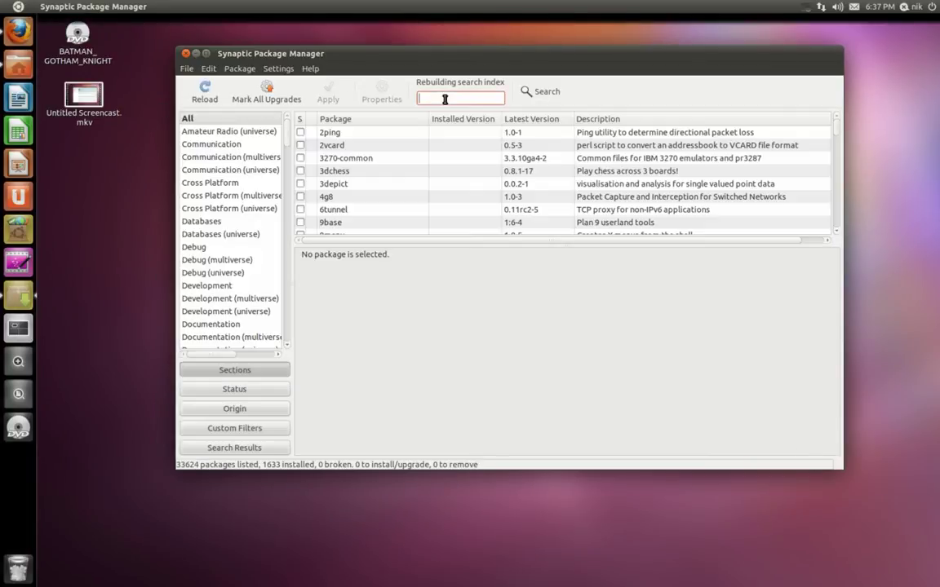
right_click(445, 97)
left_click(487, 131)
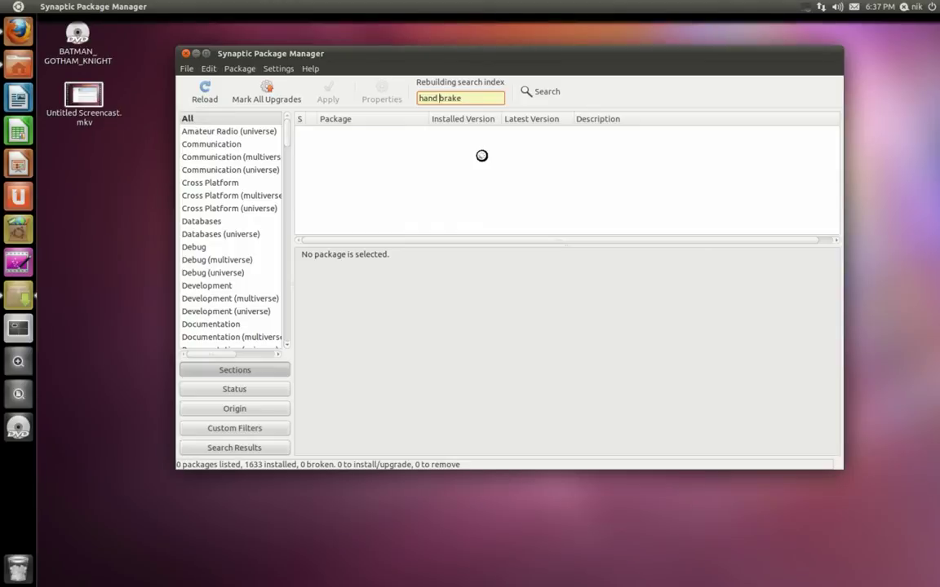
key("BackSpace")
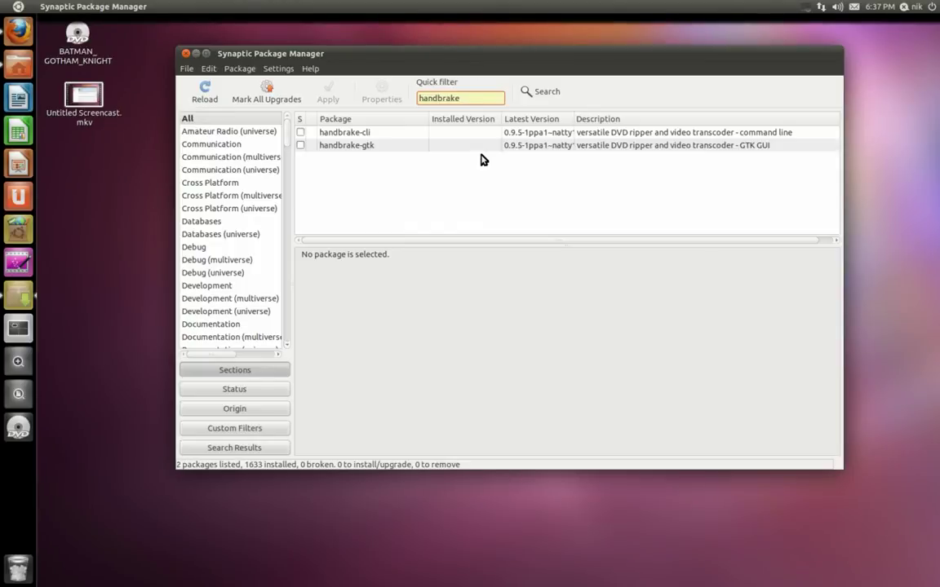
Mark handbrake-gtk for installation and review the summary: 1 new package, 14.5 MB
left_click(301, 146)
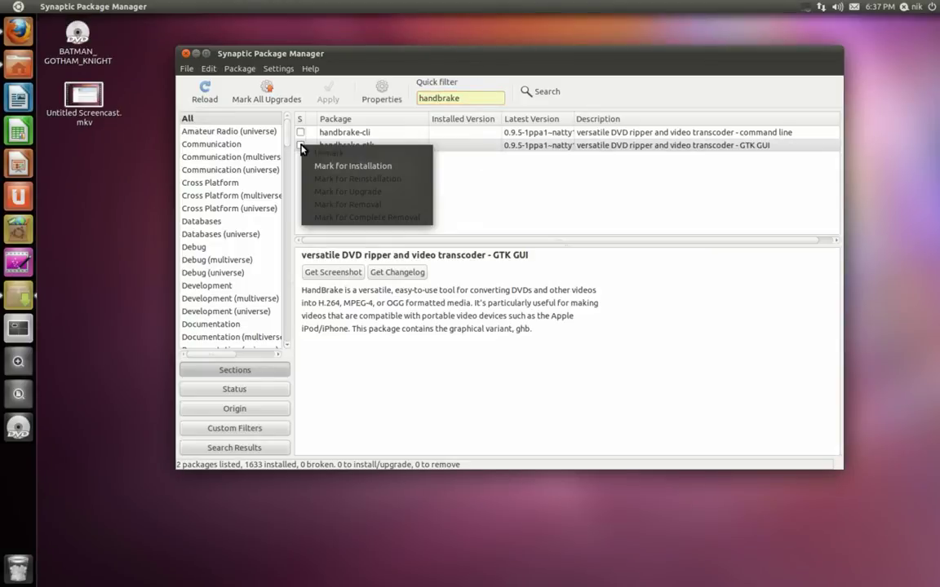
left_click(319, 166)
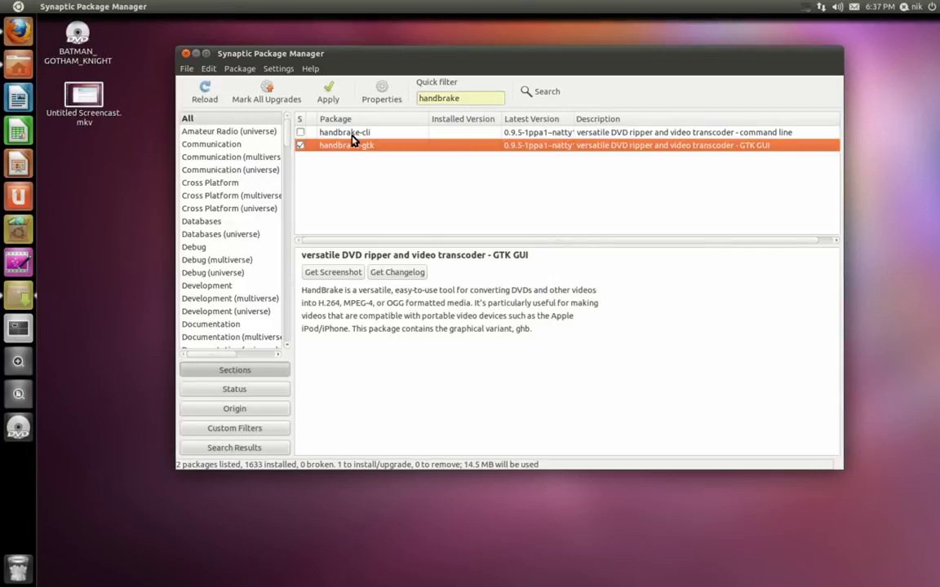
left_click(328, 92)
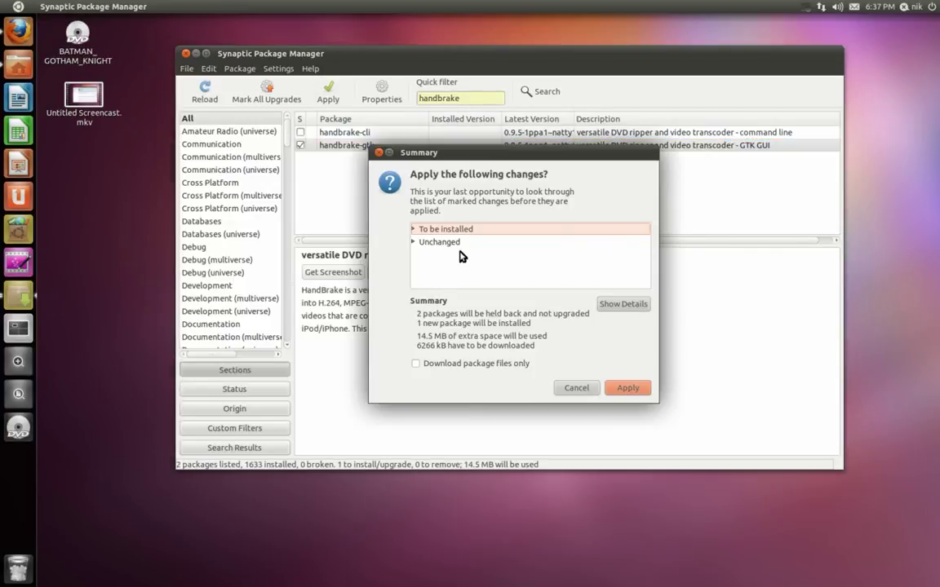
Apply the changes to download and install handbrake-gtk, then dismiss the completion notice
left_click(628, 391)
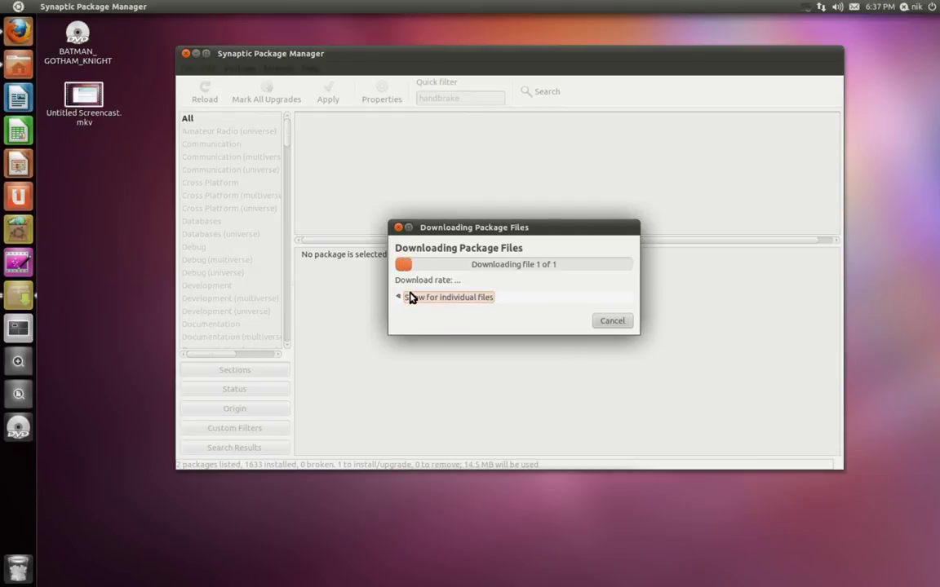
left_click(411, 296)
left_click_drag(526, 227, 494, 169)
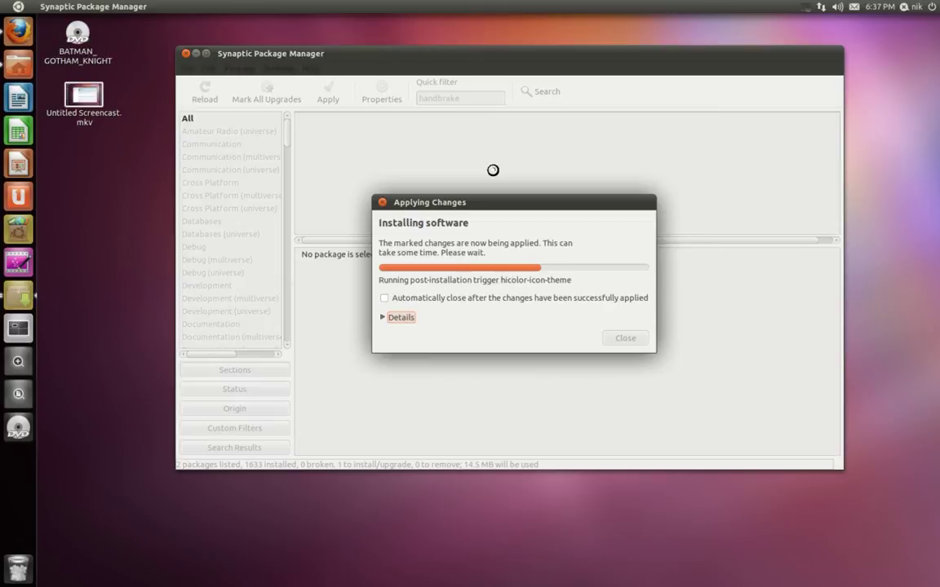
left_click_drag(498, 203, 434, 168)
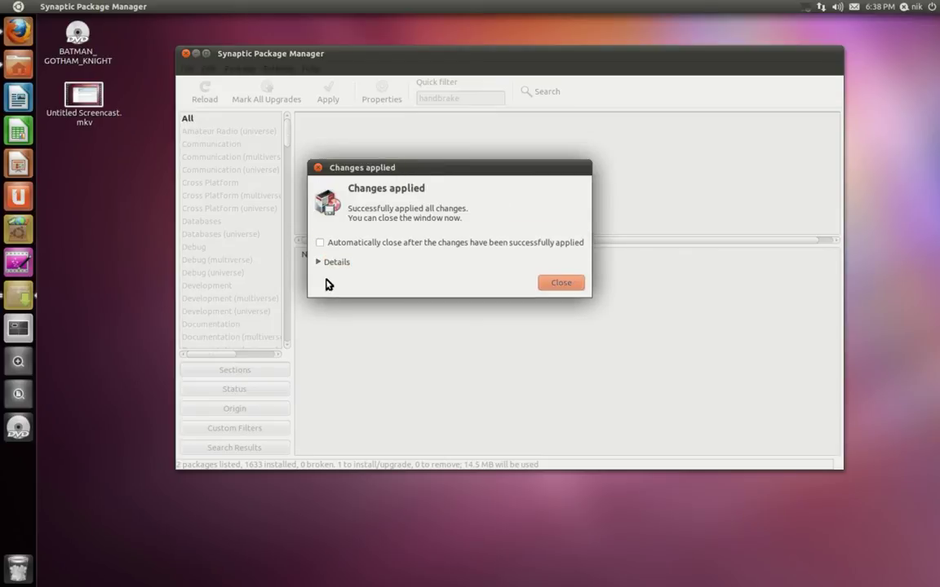
left_click(186, 53)
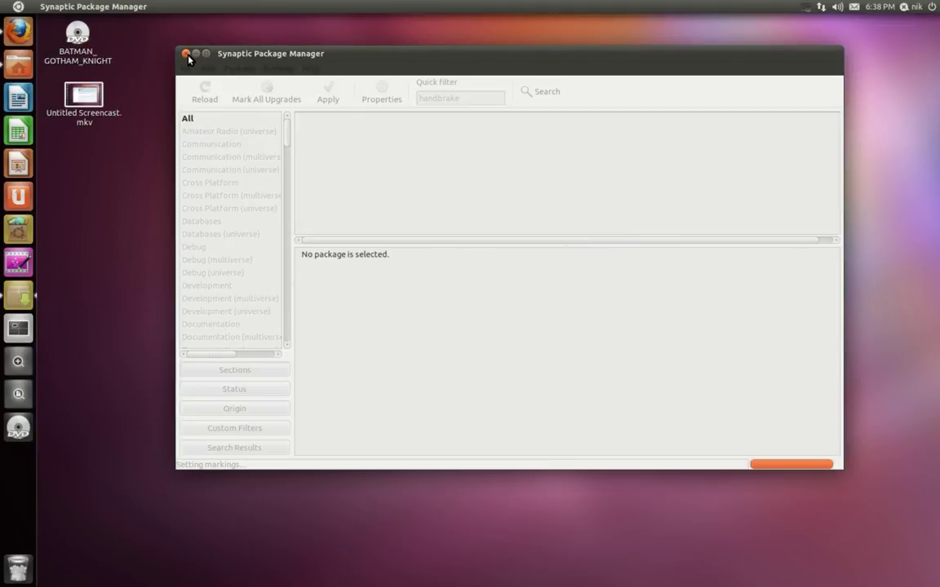
Close Synaptic and launch HandBrake by searching 'hand' in the Dash
left_click(197, 53)
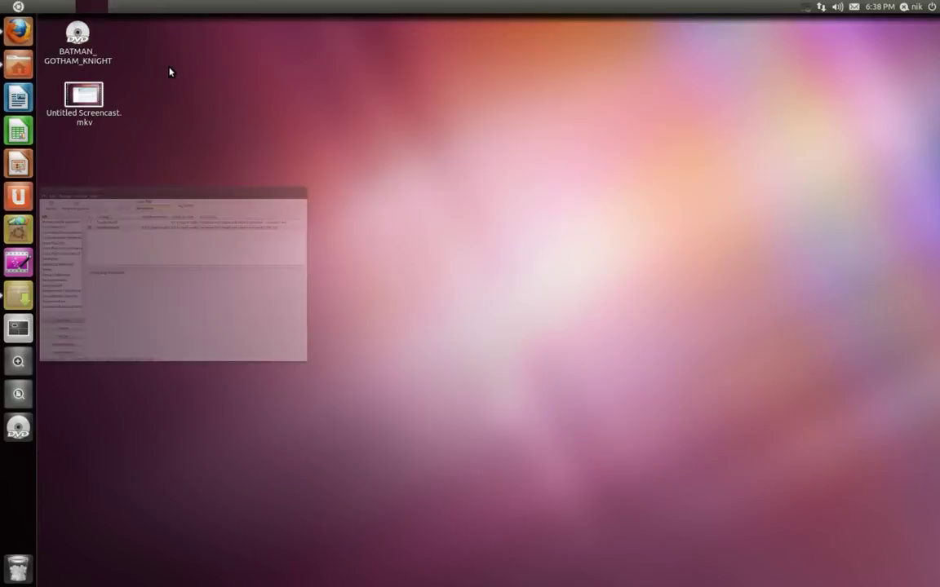
left_click(6, 5)
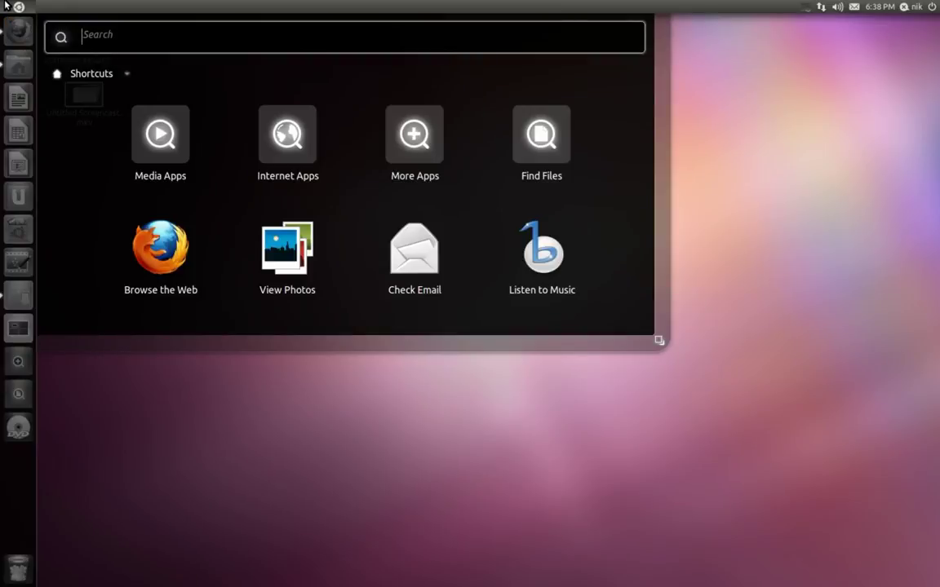
type("hand")
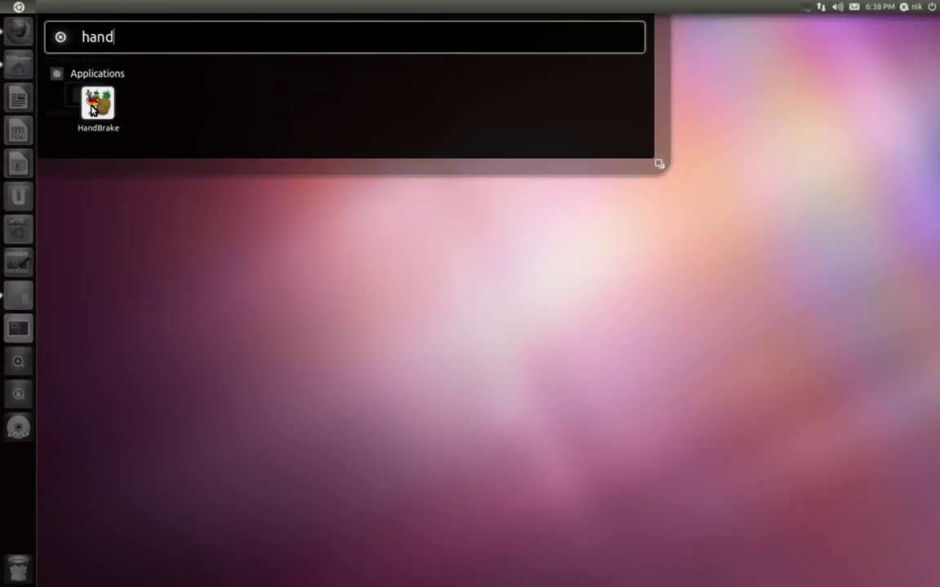
left_click(95, 105)
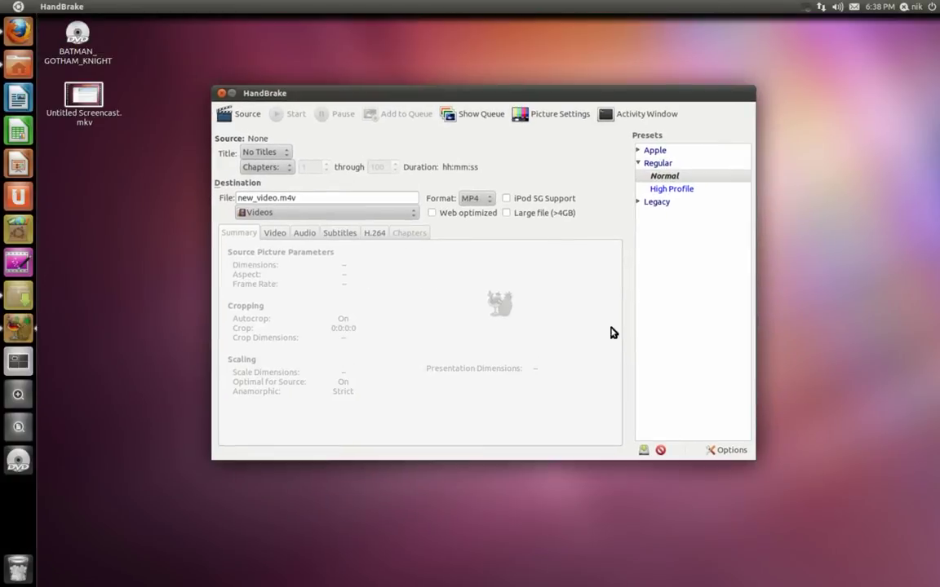
Cancel the Source file chooser and open the File menu listing /dev/sr0 - Batman Gotham Knight
left_click_drag(330, 96, 290, 98)
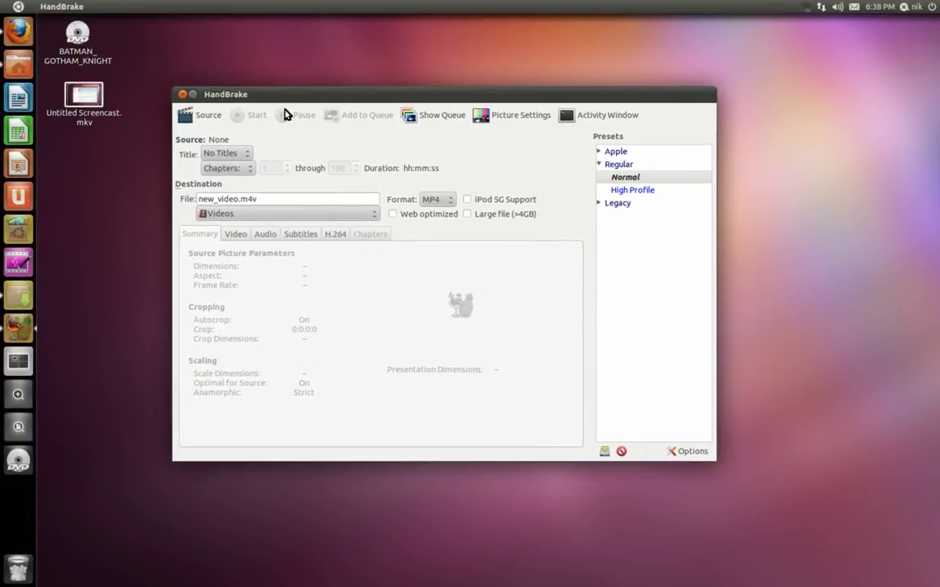
left_click(198, 115)
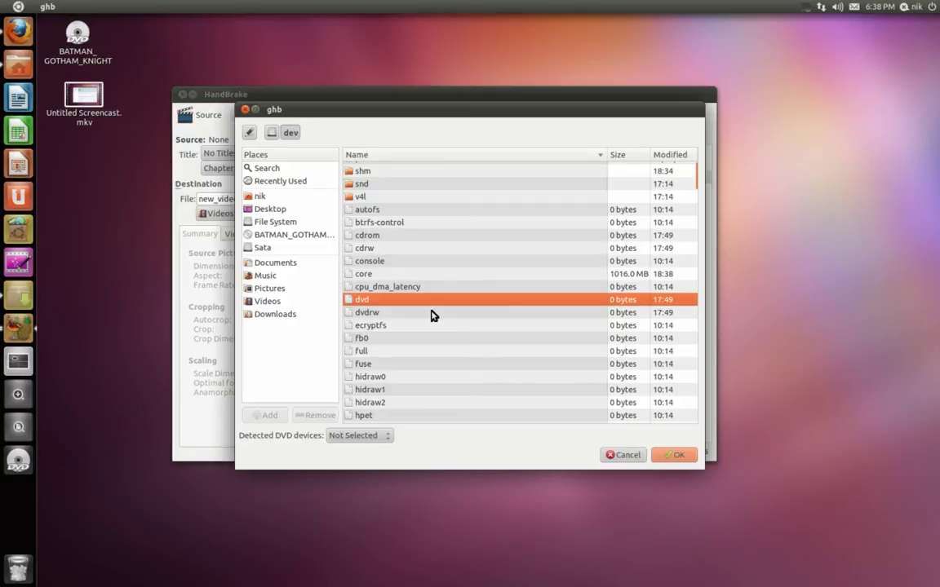
left_click(622, 455)
left_click_drag(290, 99, 271, 110)
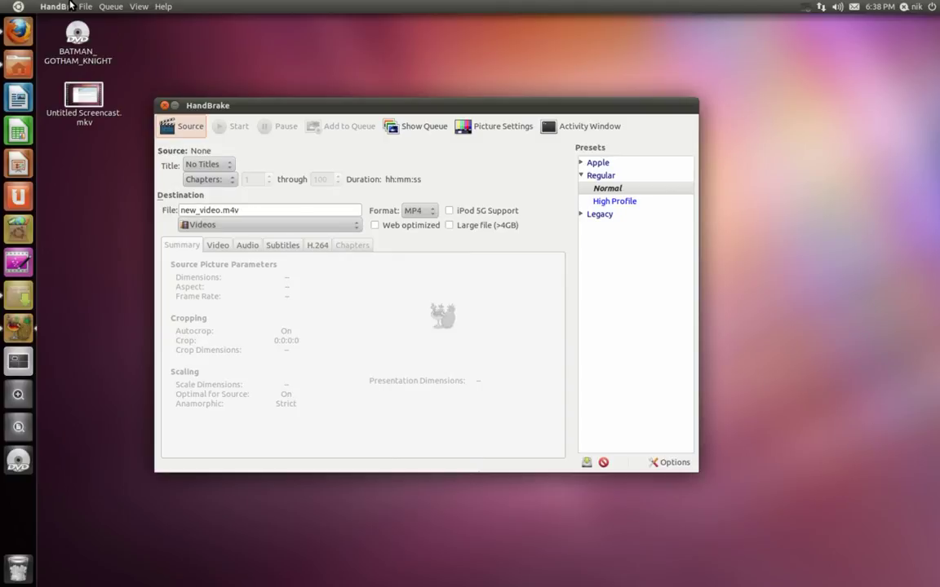
left_click(86, 6)
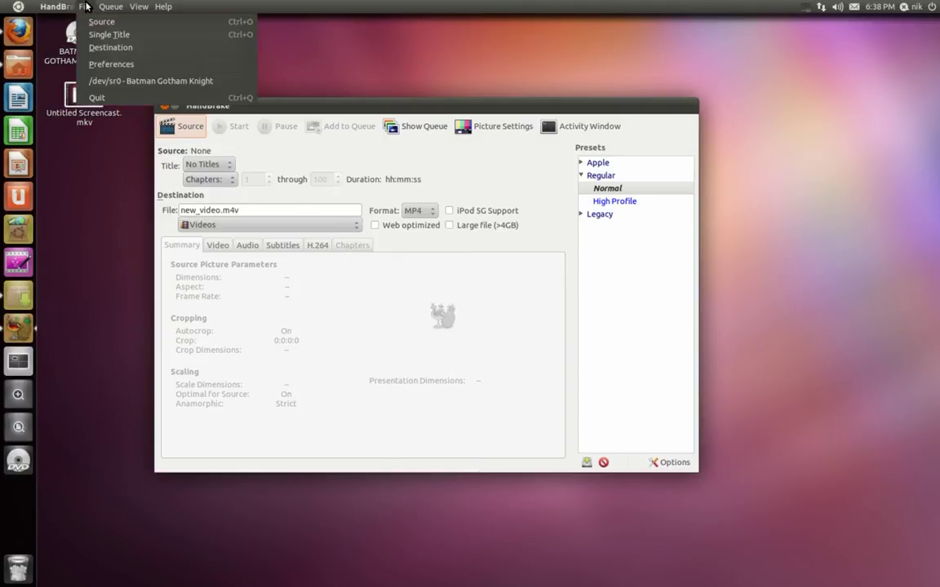
Scan the /dev/sr0 Batman Gotham Knight DVD, loading title 1 (01:15:53, chapters 1–7), and reposition the window
left_click(158, 81)
left_click_drag(318, 104, 290, 68)
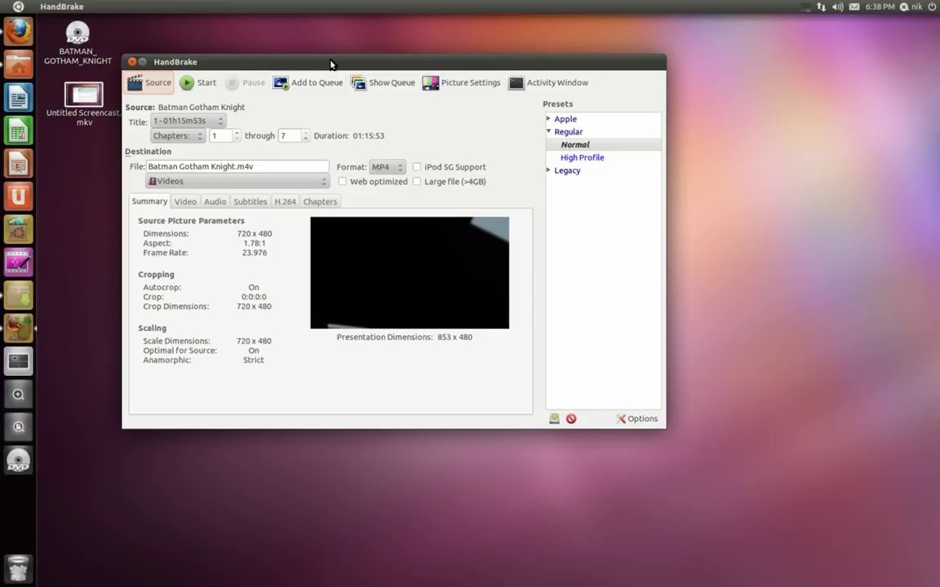
left_click_drag(299, 59, 284, 69)
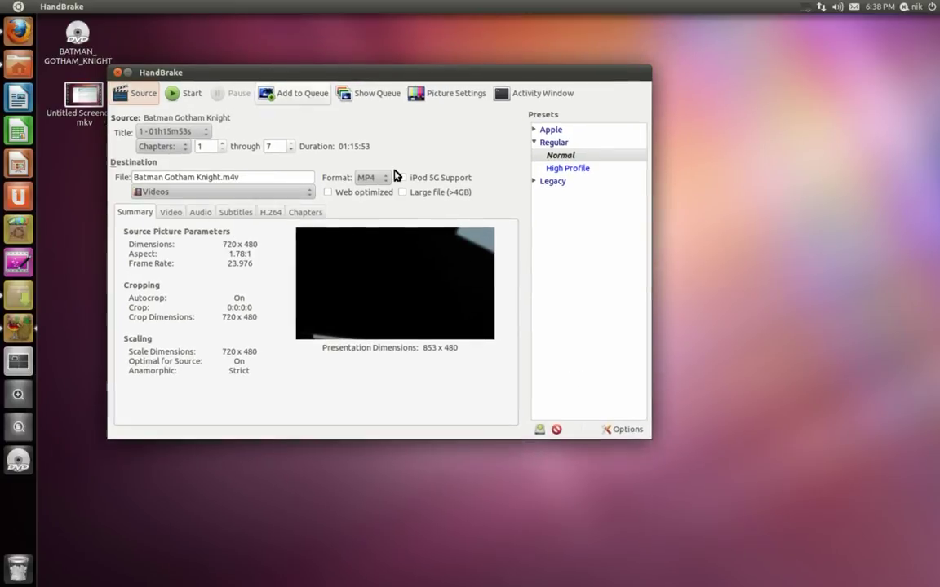
Switch the video encoding from constant quality to an average bitrate of 2000 kbps, replacing 1500
left_click(289, 212)
left_click(272, 213)
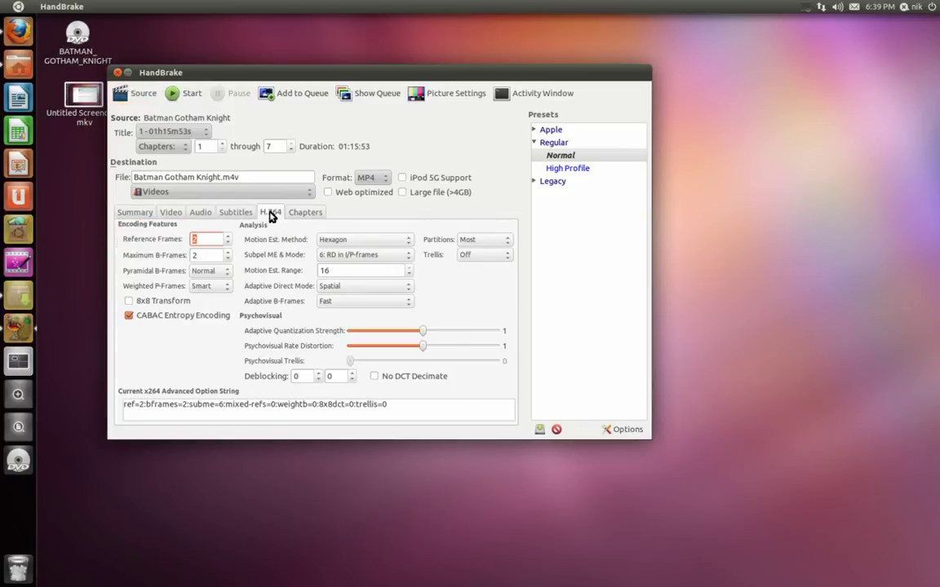
left_click(164, 212)
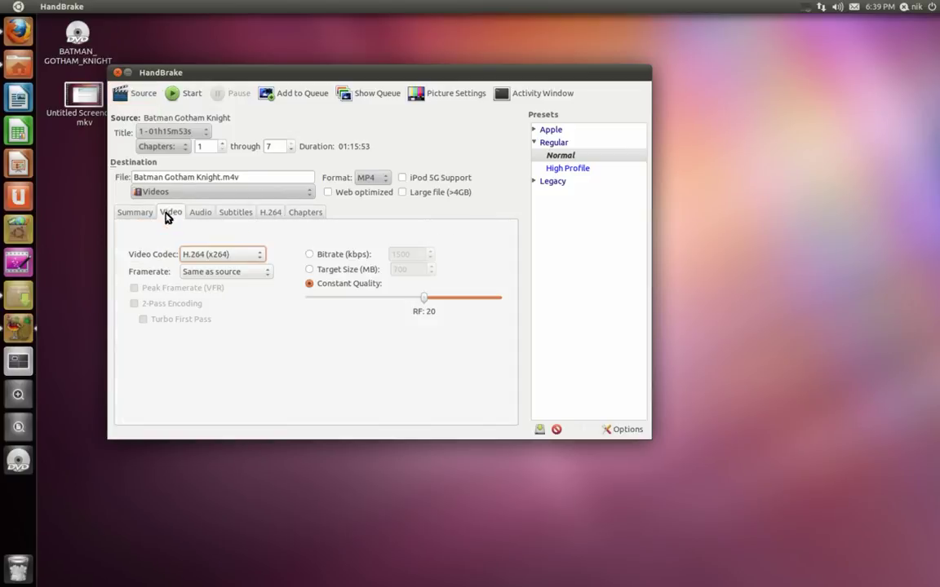
left_click(323, 260)
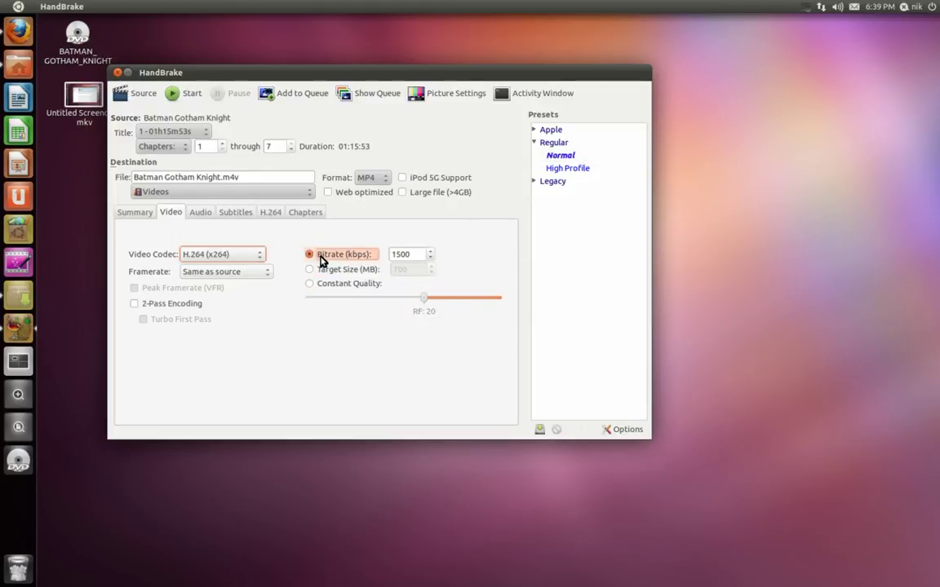
left_click(403, 258)
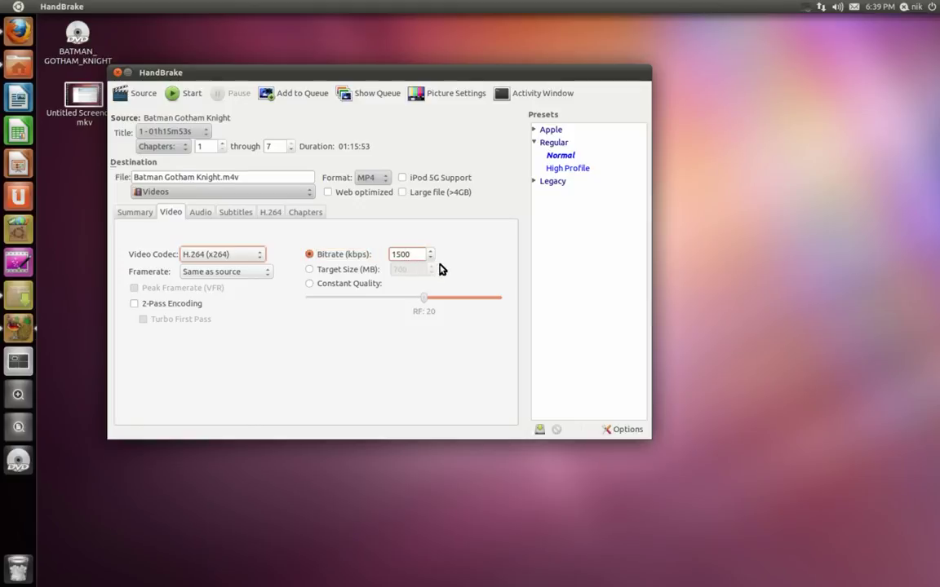
key("BackSpace")
key("BackSpace")
type("20")
Start the H.264 MP4 encode of the Batman Gotham Knight title
left_click(174, 93)
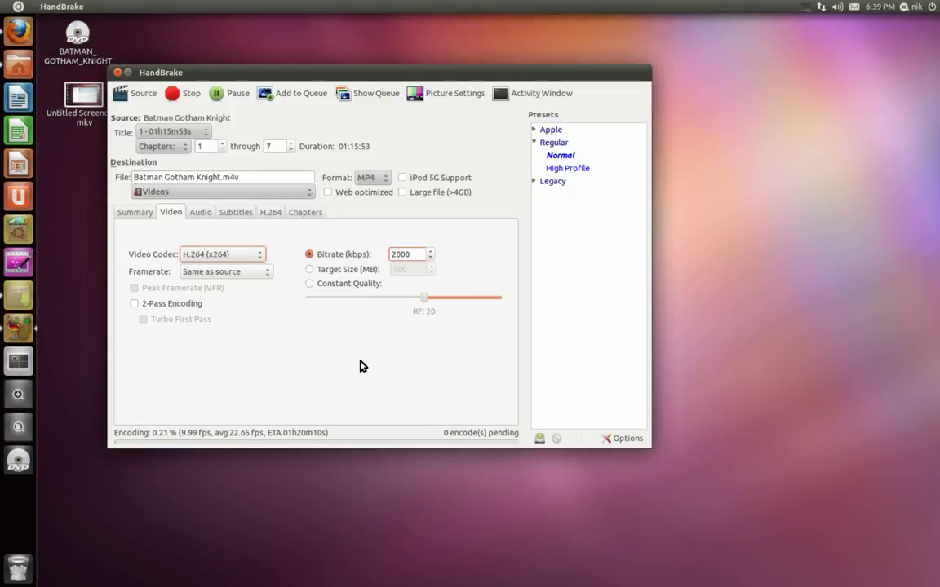
left_click(807, 6)
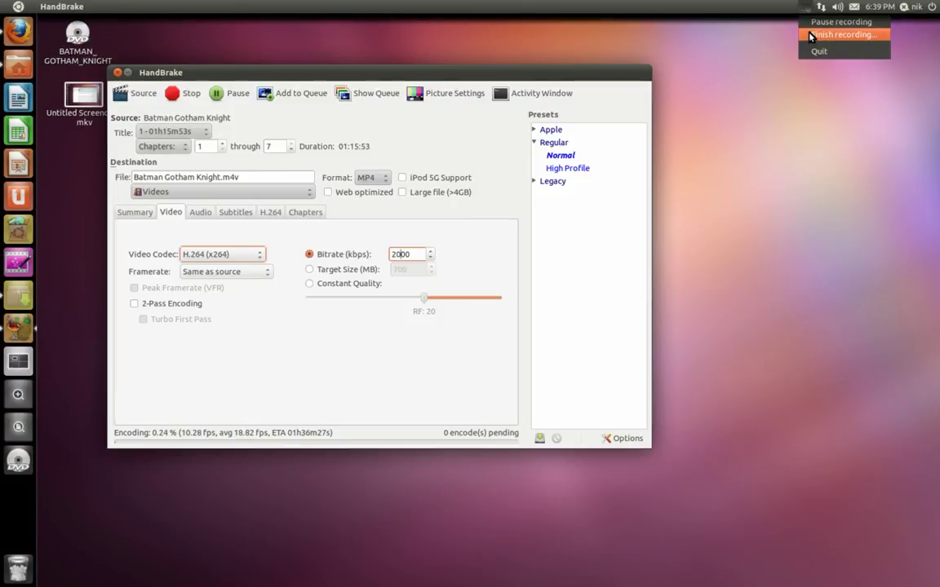
Verify in Properties that Batman Gotham Knight.mp4 is a 1.3 GB MPEG-4 video, then reopen its context menu
left_click(810, 35)
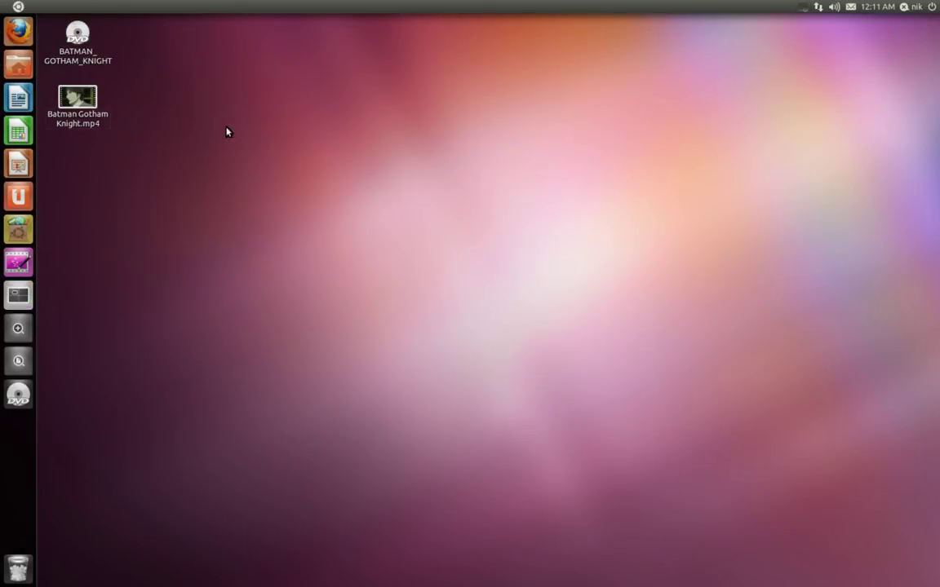
mouse_move(79, 98)
left_mouse_down()
mouse_move(214, 167)
mouse_move(79, 87)
left_mouse_up()
left_click(179, 161)
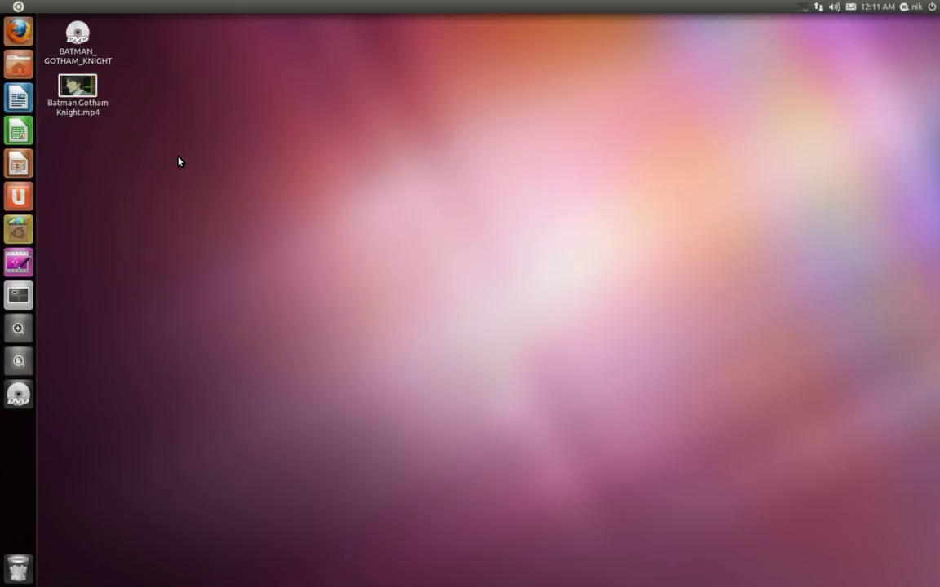
right_click(72, 88)
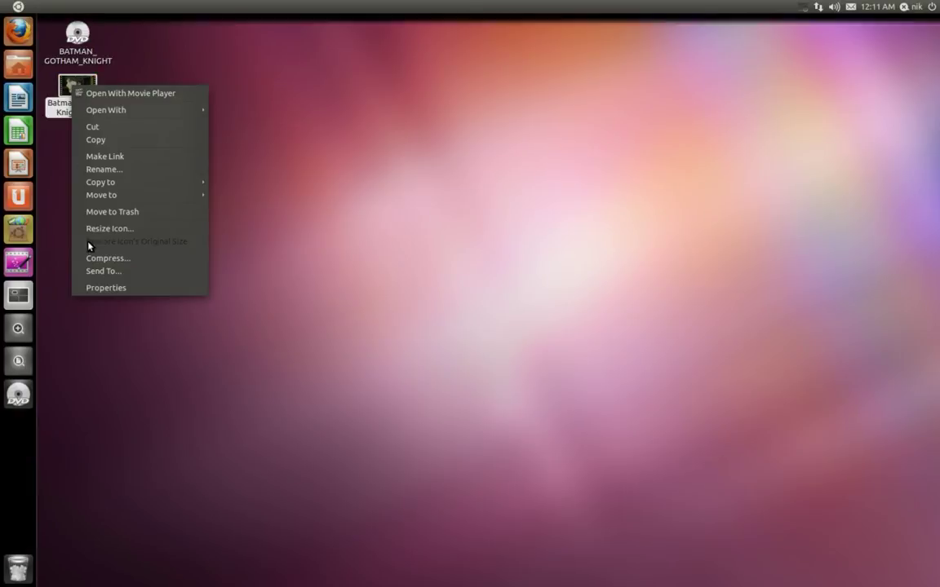
left_click(100, 287)
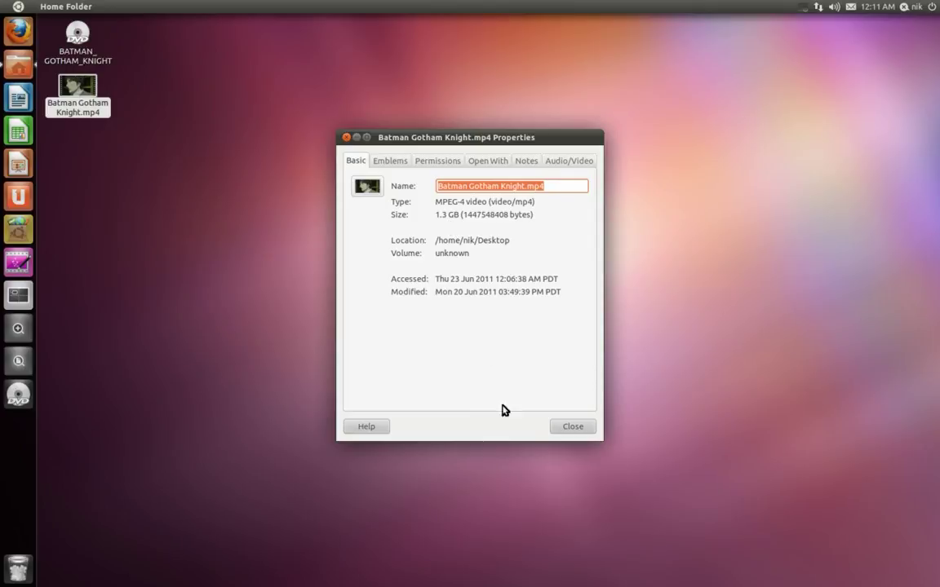
left_click(553, 428)
left_click(230, 263)
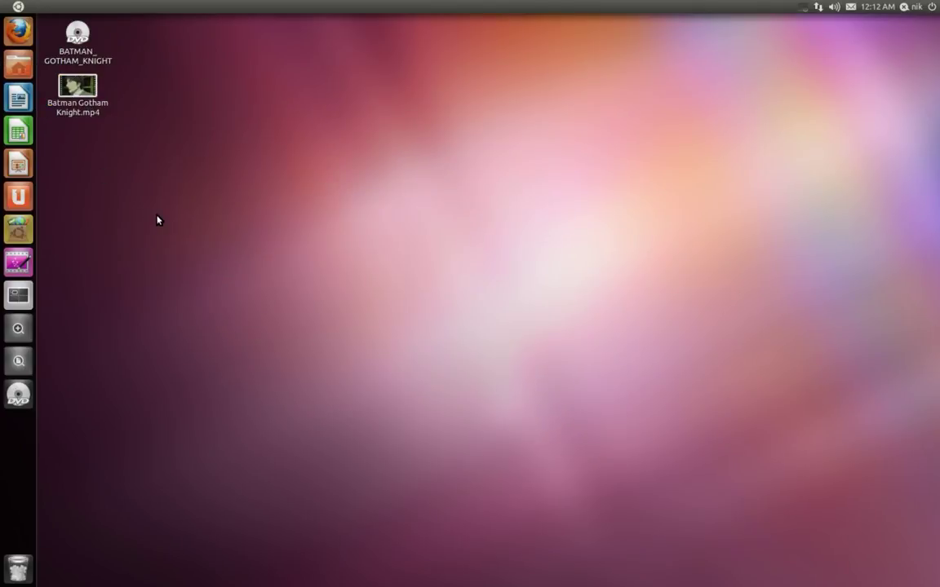
right_click(81, 84)
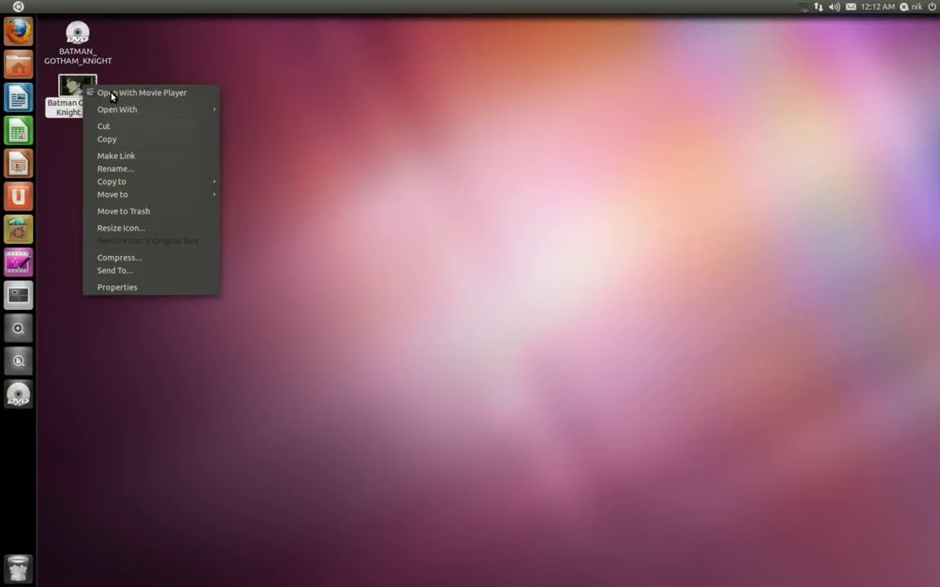
Play Batman Gotham Knight.mp4 in VLC, seeking ahead to roughly 10, 27, 42 and 55 minutes
mouse_move(163, 109)
left_click(265, 135)
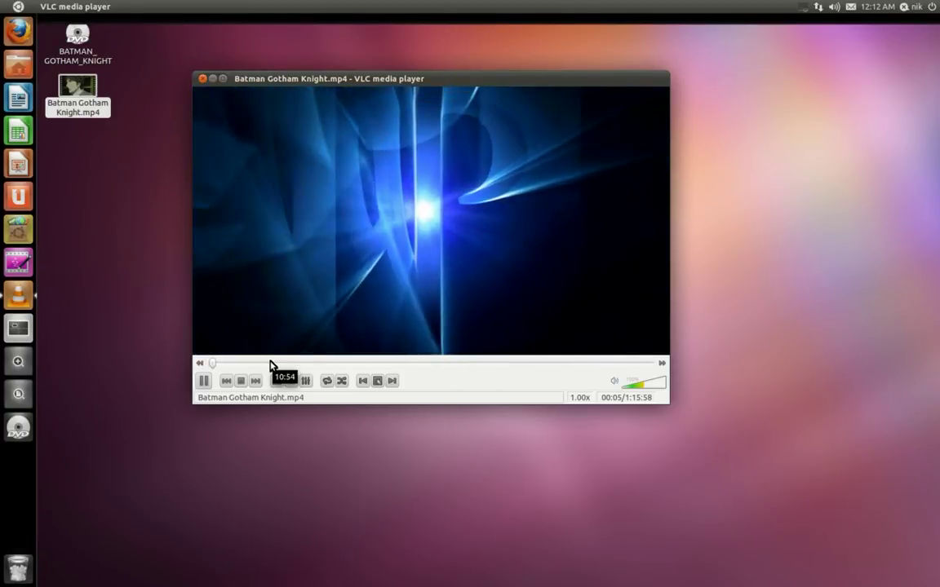
left_click(272, 363)
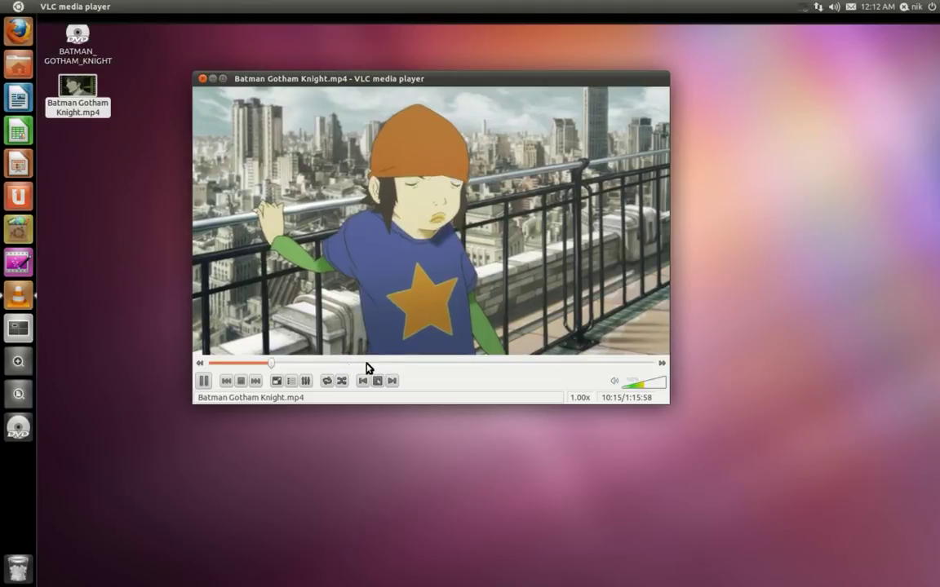
left_click(366, 365)
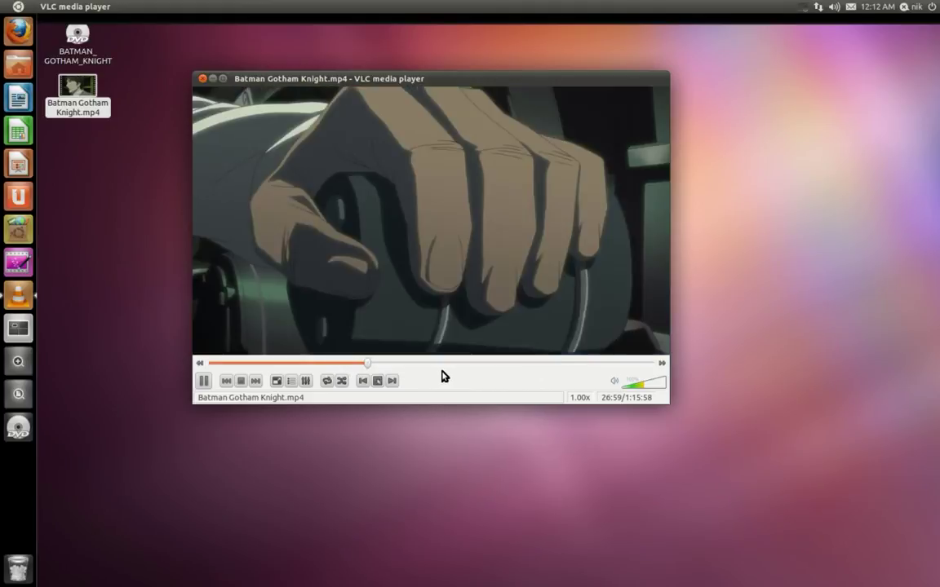
left_click(454, 364)
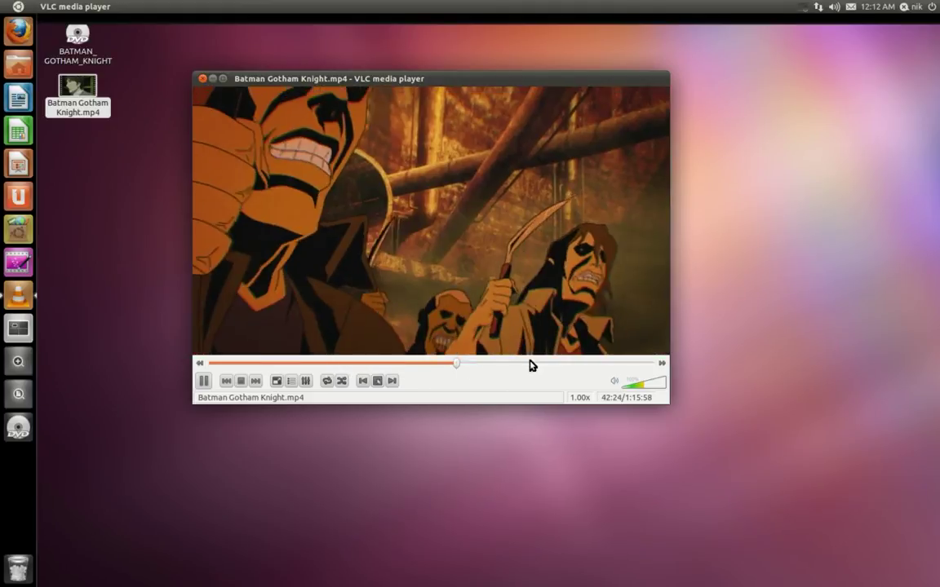
left_click(530, 364)
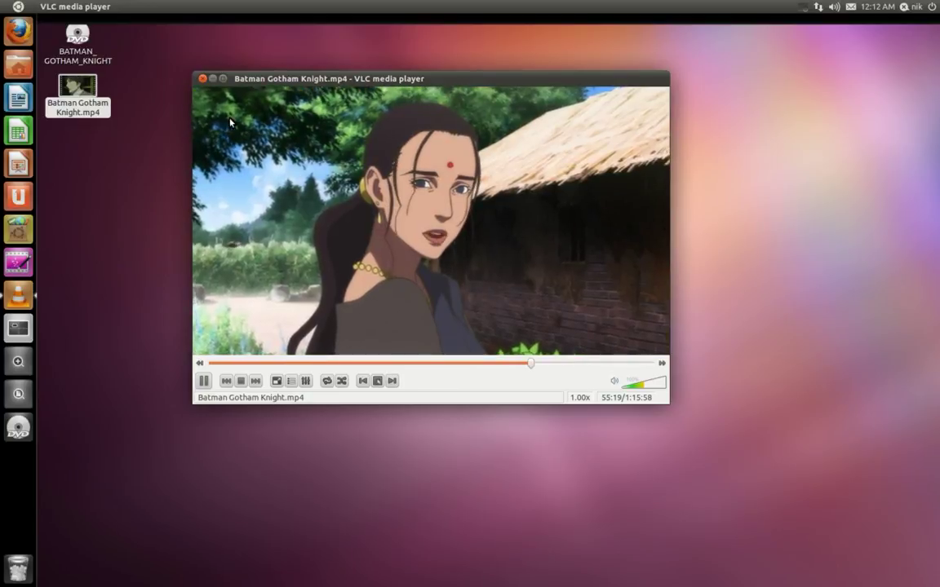
left_click(202, 79)
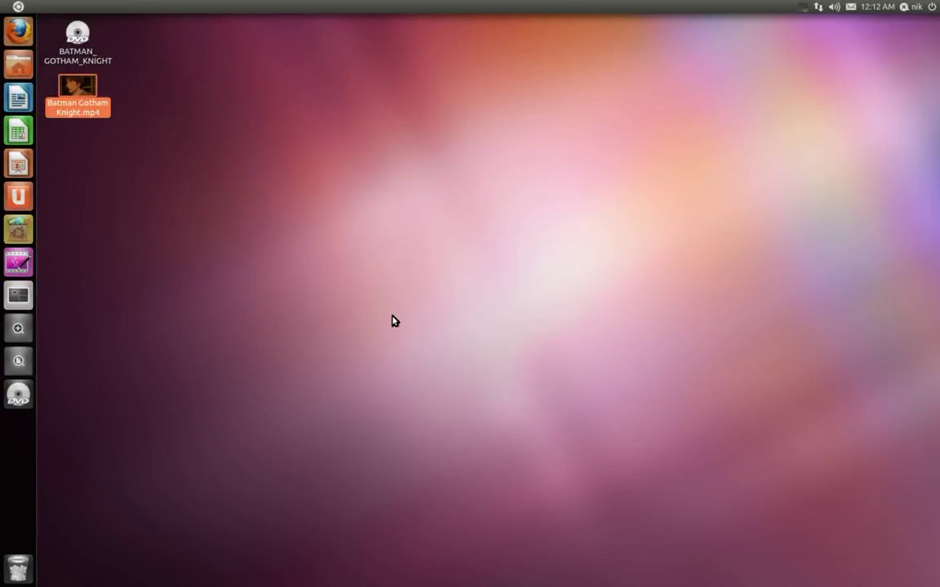